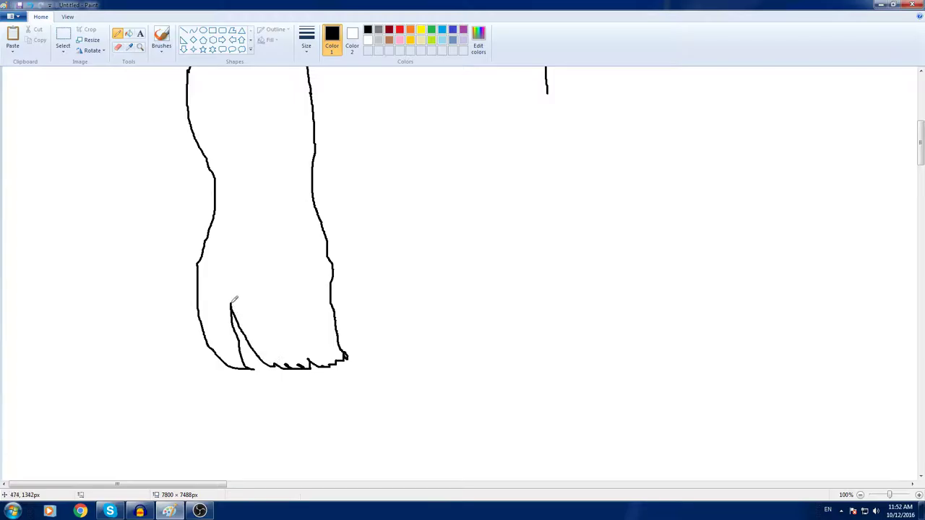
Step: Extend the outer hair outline on the figure's left side upward to the canvas's top edge, redrawing unsatisfactory strokes
scroll(233, 302, up, 10)
mouse_move(262, 150)
mouse_down()
mouse_move(274, 114)
mouse_move(343, 68)
mouse_up()
key(ctrl+z)
mouse_move(578, 75)
mouse_down()
mouse_move(591, 81)
mouse_move(650, 312)
mouse_up()
key(ctrl+z)
scroll(622, 274, down, 3)
scroll(622, 275, up, 3)
key(ctrl+z)
key(ctrl+z)
drag(269, 139, 326, 73)
key(ctrl+z)
key(ctrl+z)
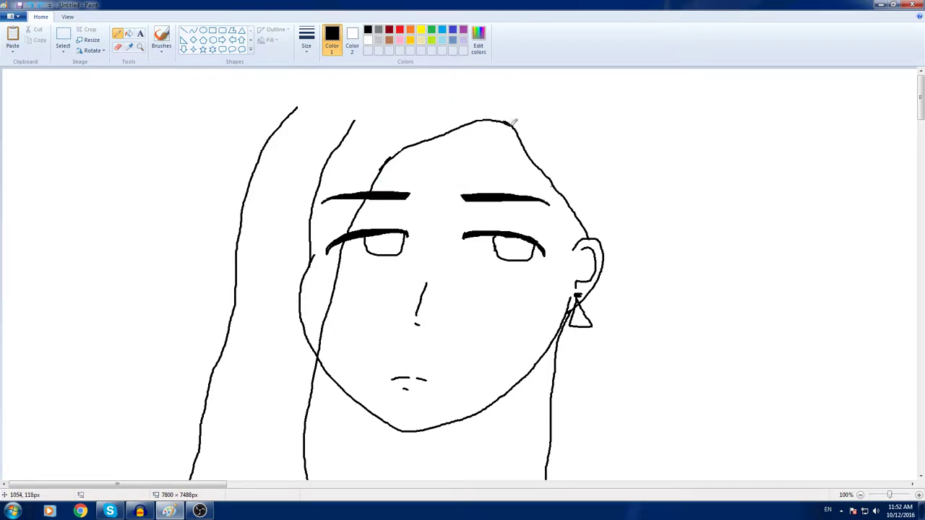
drag(284, 124, 348, 65)
Step: Draw the long hair strand on the right side down to jagged tips and erase stray marks at its end
scroll(646, 248, down, 10)
mouse_move(635, 94)
mouse_down()
mouse_move(654, 265)
mouse_move(633, 348)
mouse_move(580, 380)
mouse_move(587, 293)
mouse_up()
key(ctrl+z)
key(ctrl+z)
mouse_move(547, 93)
mouse_down()
mouse_move(536, 352)
mouse_move(559, 334)
mouse_up()
key(ctrl+z)
mouse_move(636, 96)
mouse_down()
mouse_move(633, 253)
mouse_move(607, 365)
mouse_move(569, 372)
mouse_move(518, 350)
mouse_up()
scroll(361, 253, down, 3)
click(117, 47)
drag(557, 233, 557, 226)
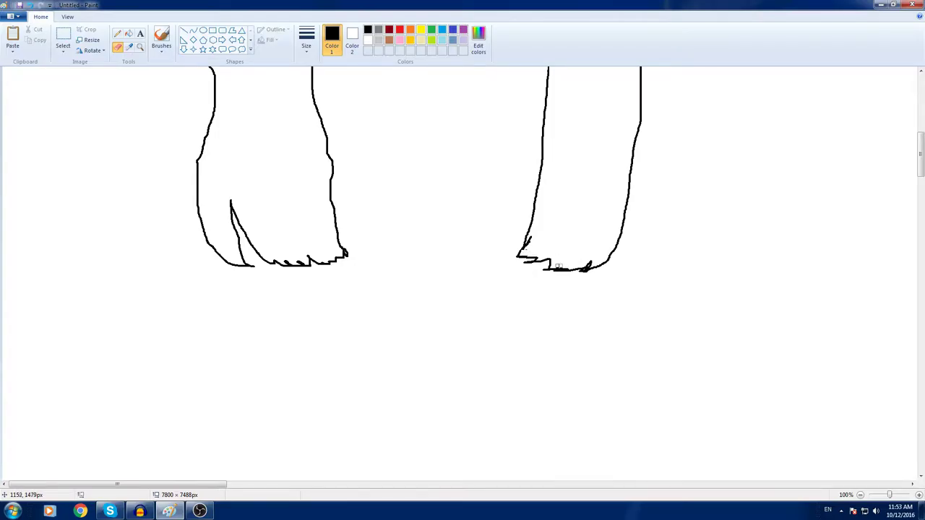
Step: Draw the outer hair contour with the pencil from the right strand up around the head to the canvas's top edge
scroll(565, 267, up, 10)
click(118, 34)
mouse_move(632, 279)
mouse_down()
mouse_move(610, 142)
mouse_move(518, 37)
mouse_move(562, 78)
mouse_move(547, 69)
mouse_up()
key(ctrl+z)
Step: Draw both sides of the neck below the chin and a pointed neckline joining them
scroll(459, 114, down, 9)
mouse_move(466, 108)
mouse_down()
mouse_move(497, 165)
mouse_move(388, 219)
mouse_up()
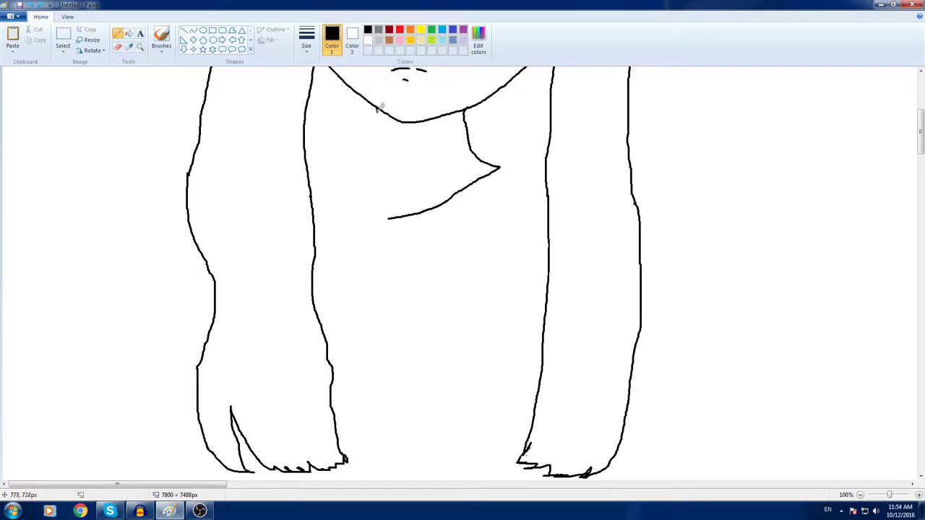
mouse_move(377, 107)
mouse_down()
mouse_move(382, 141)
mouse_move(349, 172)
mouse_move(389, 216)
mouse_up()
Step: Stretch and lower the pointed neckline, and redraw the missing segments of the neck lines with the pencil
scroll(391, 213, up, 6)
click(63, 37)
drag(337, 350, 522, 424)
drag(429, 424, 429, 477)
drag(434, 407, 434, 413)
click(117, 33)
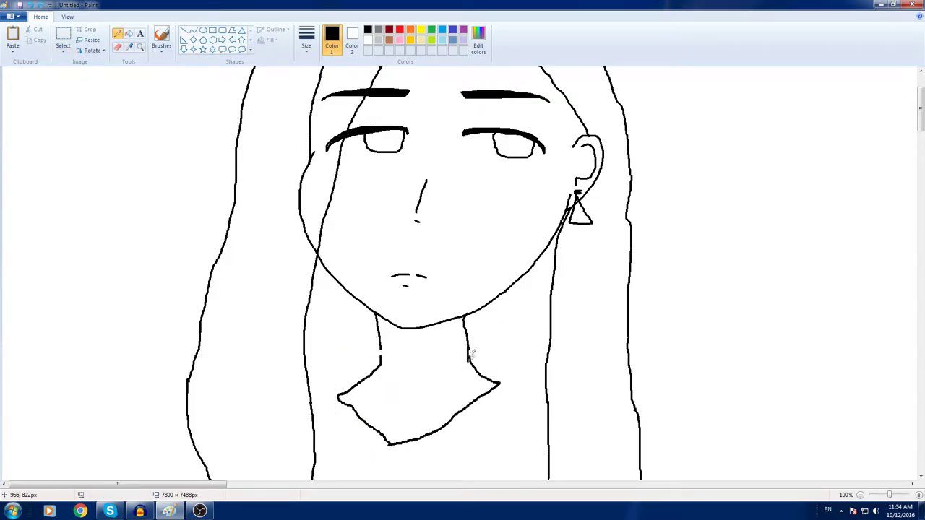
scroll(383, 346, down, 7)
scroll(580, 242, up, 4)
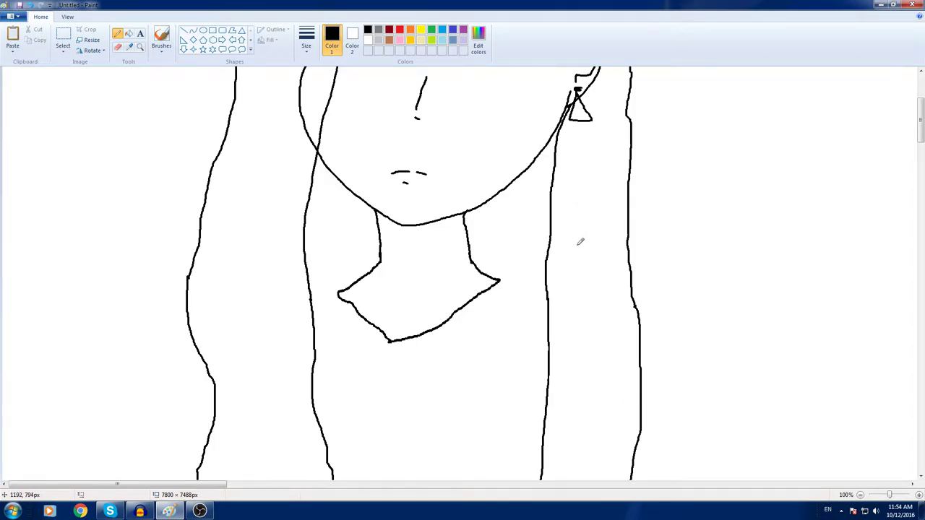
Step: Try to draw a rounded collar around the neckline and a shoulder line reaching the right hair strand
scroll(577, 255, down, 3)
mouse_move(499, 177)
mouse_down()
mouse_move(436, 211)
mouse_move(369, 208)
mouse_move(347, 180)
mouse_move(330, 225)
mouse_move(506, 202)
mouse_up()
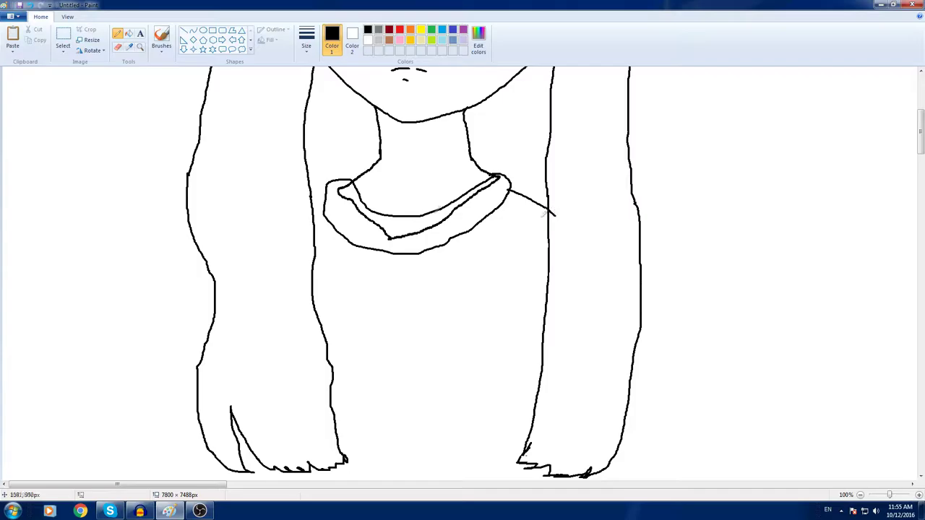
key(ctrl+z)
scroll(527, 246, up, 3)
drag(525, 287, 548, 296)
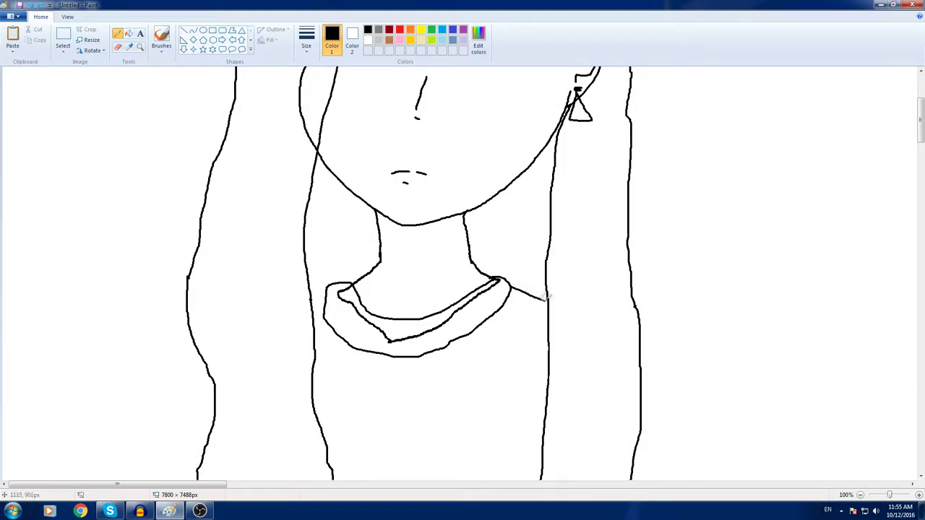
scroll(436, 284, down, 9)
scroll(496, 243, up, 9)
scroll(281, 269, down, 9)
scroll(282, 282, up, 9)
scroll(285, 289, down, 3)
scroll(334, 286, up, 10)
scroll(422, 233, down, 3)
scroll(412, 202, up, 2)
scroll(396, 110, down, 6)
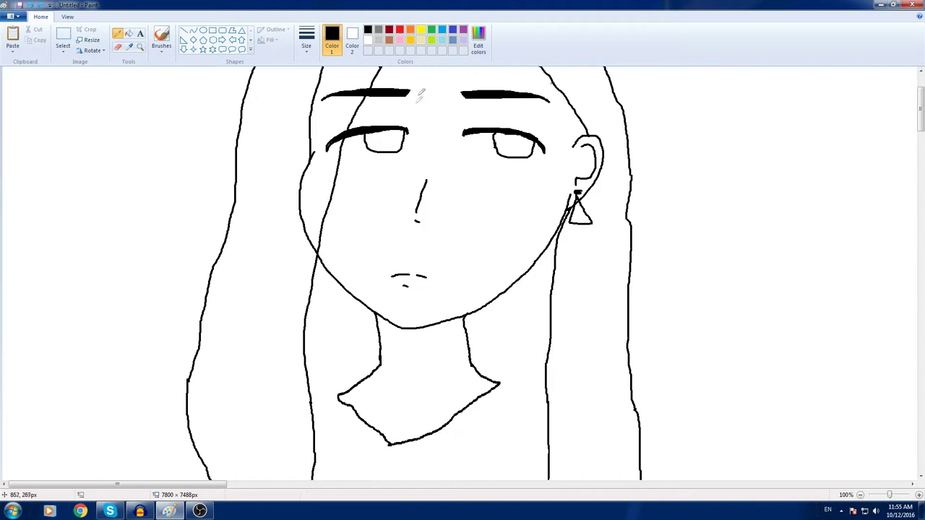
Step: Draw short eyelashes on the upper eyelids, keeping them near the outer ends
scroll(396, 109, up, 8)
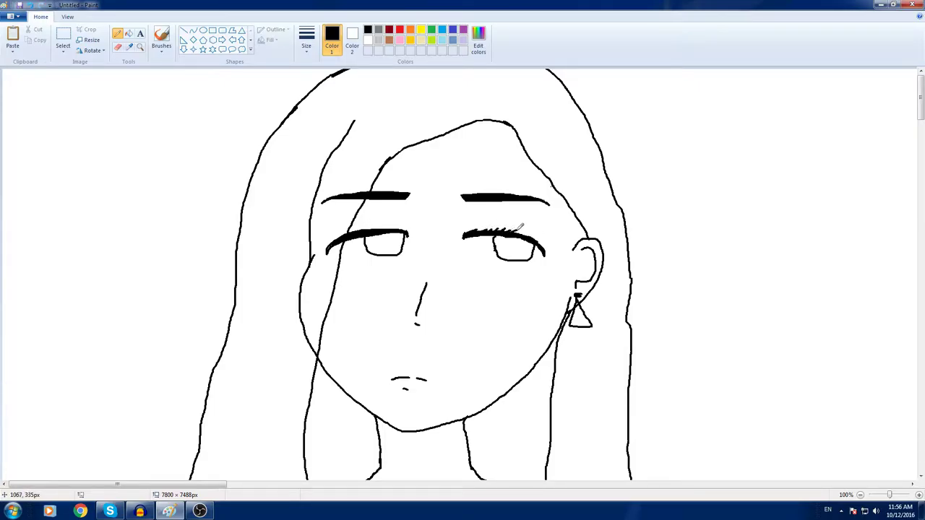
drag(519, 234, 528, 241)
scroll(516, 231, down, 8)
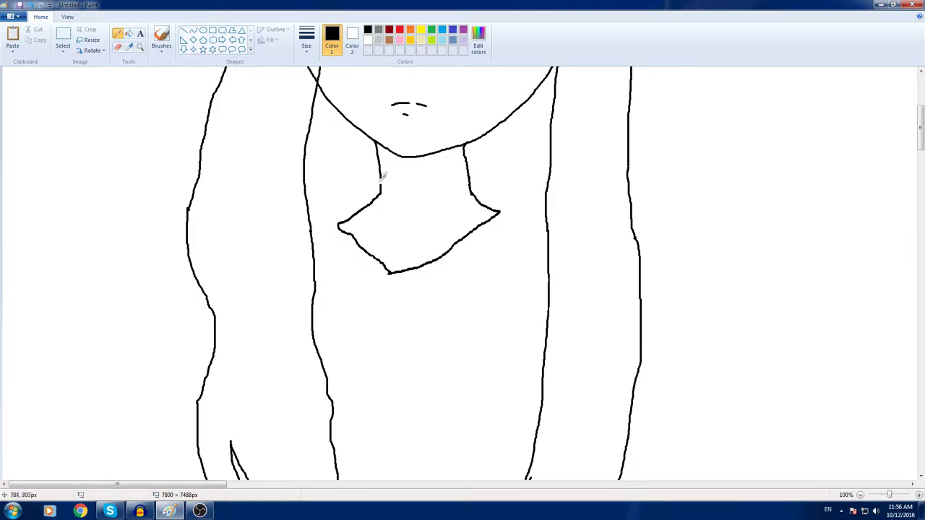
scroll(515, 222, up, 8)
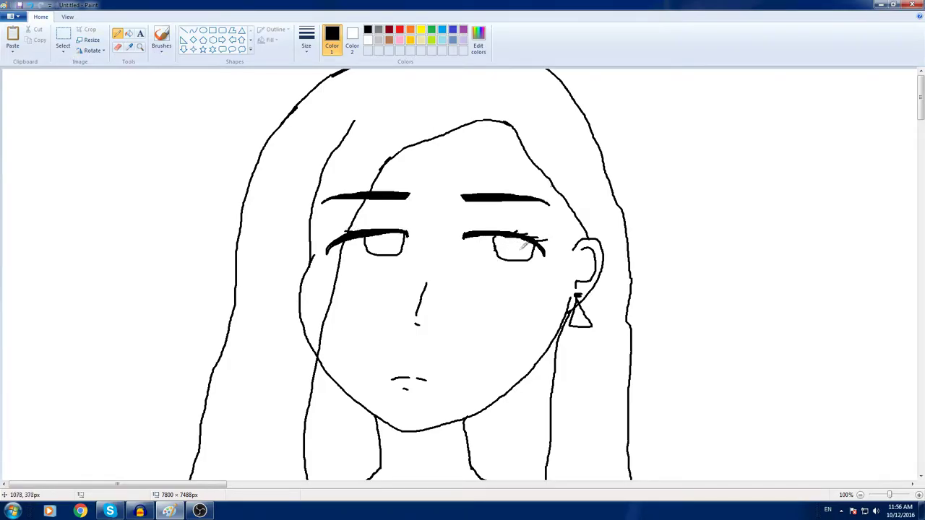
Step: Select the mouth and move it slightly to the right on the face
scroll(514, 247, down, 3)
click(63, 39)
drag(374, 238, 437, 303)
drag(418, 283, 426, 283)
click(465, 195)
scroll(466, 192, up, 3)
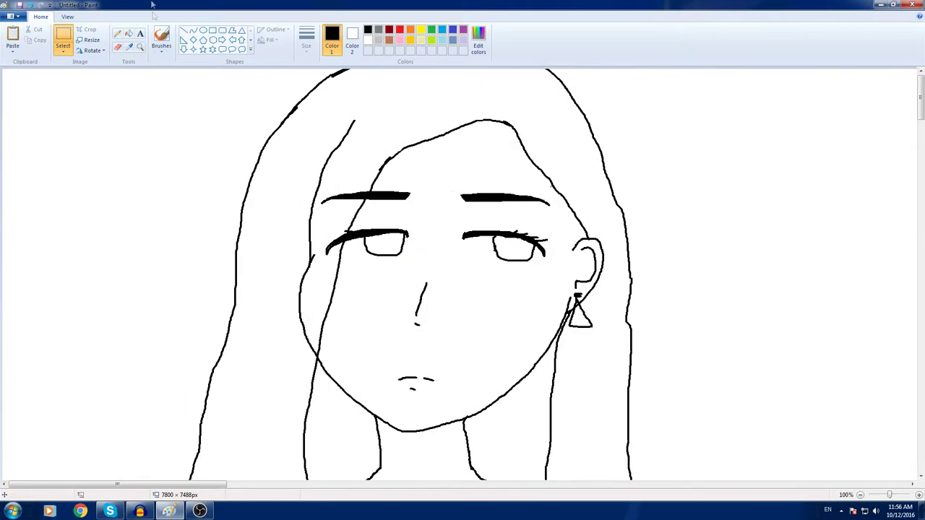
Step: Fill the hair with a near-black custom colour with red, green and blue of about 7
click(128, 33)
click(429, 97)
key(ctrl+z)
click(479, 40)
drag(565, 279, 568, 278)
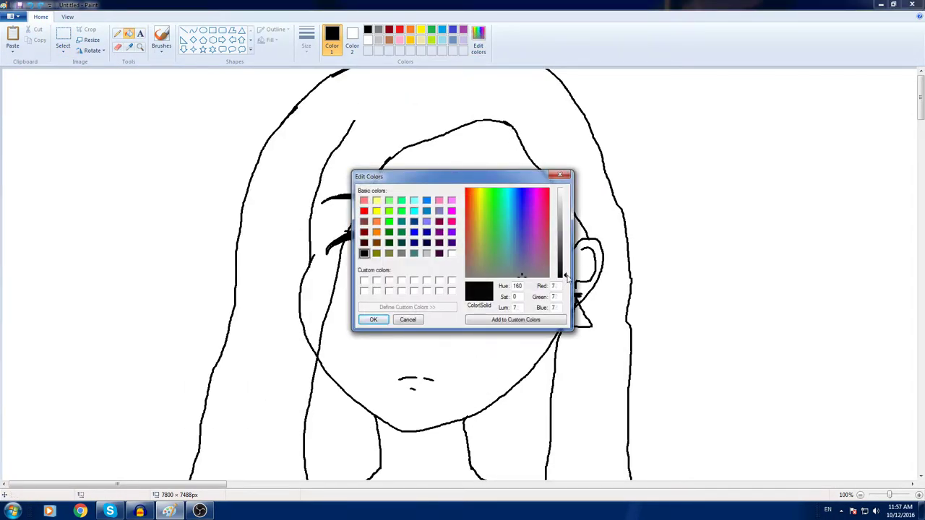
click(373, 319)
click(420, 112)
scroll(434, 146, down, 10)
scroll(403, 146, down, 10)
scroll(404, 145, up, 13)
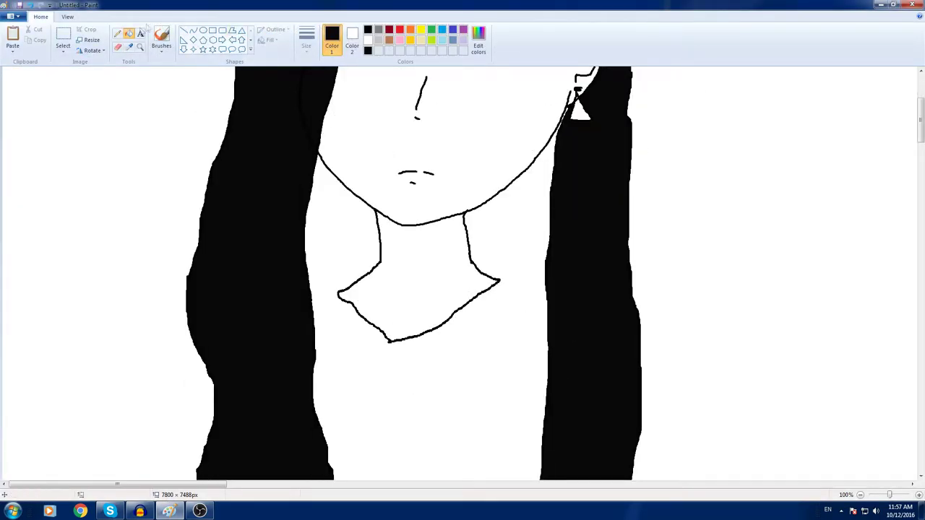
Step: Set the pencil to a one-step thinner line and try a strand edge from the left jaw down over the neckline
click(67, 16)
click(122, 38)
click(117, 34)
click(41, 16)
click(117, 33)
scroll(315, 149, up, 2)
scroll(316, 149, down, 1)
click(306, 42)
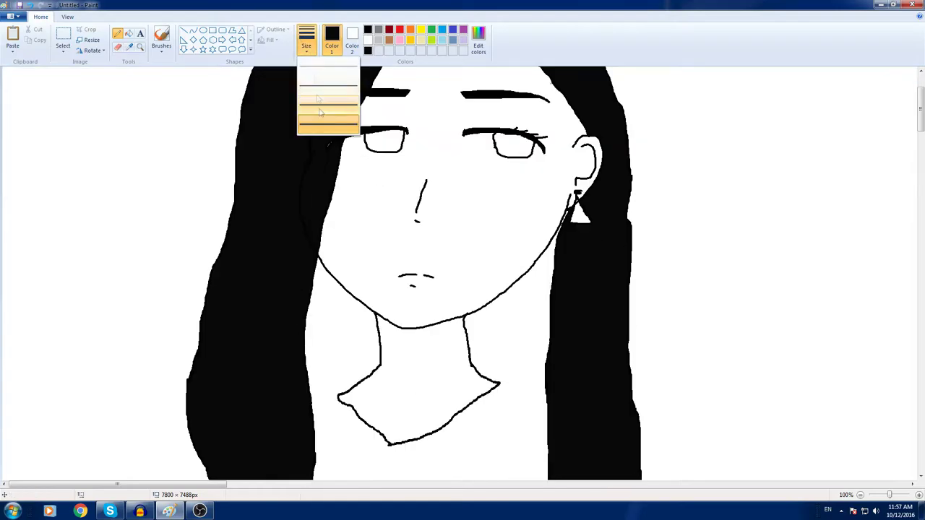
click(320, 113)
drag(379, 319, 388, 425)
scroll(388, 419, down, 3)
key(ctrl+z)
Step: Draw the inner edge of an added hair strand from the left jaw down past the neckline
scroll(387, 217, up, 2)
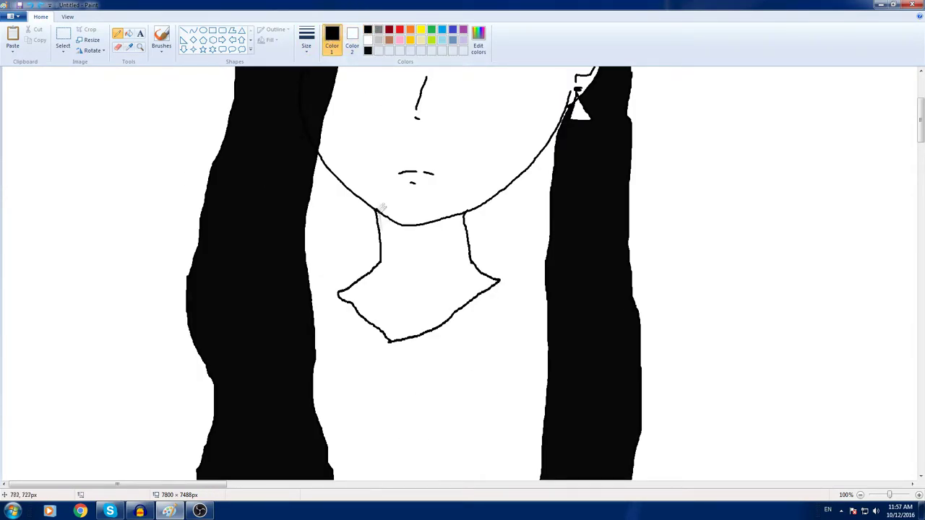
drag(377, 211, 407, 391)
scroll(407, 391, up, 1)
scroll(407, 391, down, 1)
key(ctrl+z)
drag(378, 210, 402, 466)
Step: Continue the added left strand's edge downward and close it against the existing hair
scroll(406, 434, down, 3)
mouse_move(402, 154)
mouse_down()
mouse_move(411, 222)
mouse_move(429, 244)
mouse_move(389, 235)
mouse_up()
scroll(361, 196, up, 2)
key(ctrl+z)
drag(402, 362, 430, 421)
scroll(419, 326, down, 2)
key(ctrl+z)
mouse_move(405, 145)
mouse_down()
mouse_move(400, 247)
mouse_move(362, 237)
mouse_move(329, 167)
mouse_up()
Step: Fill the added left hair strand with the near-black hair colour
scroll(328, 166, up, 5)
click(129, 34)
scroll(378, 303, up, 2)
scroll(456, 148, down, 4)
Step: Draw a wavy hair strand with the pencil from the right jaw down beside the neck to the existing hair
click(119, 35)
scroll(473, 246, up, 4)
scroll(388, 167, down, 8)
mouse_move(466, 108)
mouse_down()
mouse_move(487, 131)
mouse_move(498, 303)
mouse_move(518, 237)
mouse_move(546, 189)
mouse_up()
scroll(546, 189, up, 8)
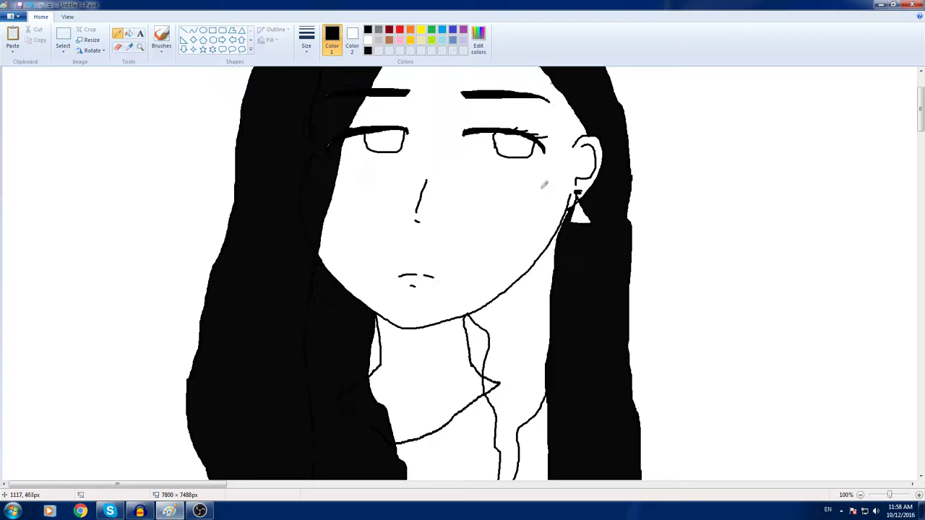
Step: Fill the gap left of the neck and the new strand on the right with the near-black hair colour
scroll(434, 181, down, 8)
click(129, 34)
click(378, 153)
scroll(462, 195, up, 2)
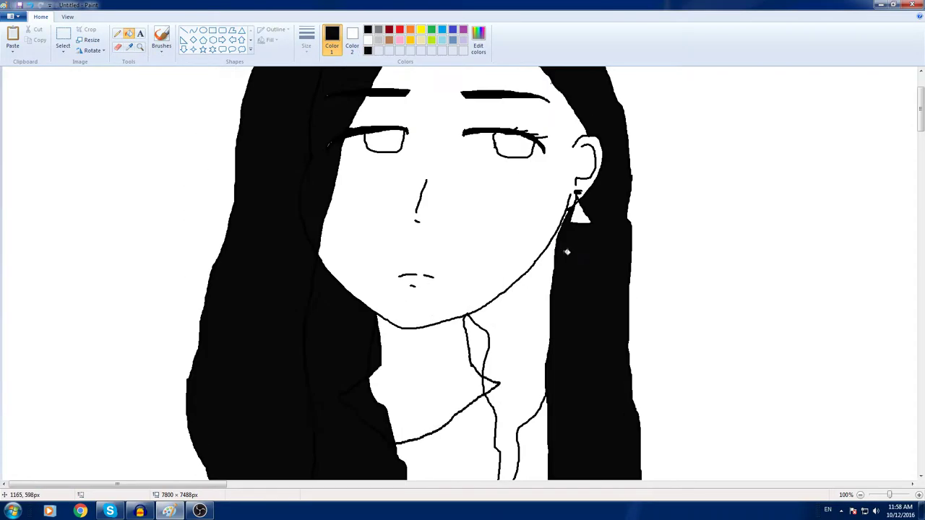
click(512, 335)
click(485, 339)
scroll(497, 361, down, 2)
scroll(526, 275, up, 3)
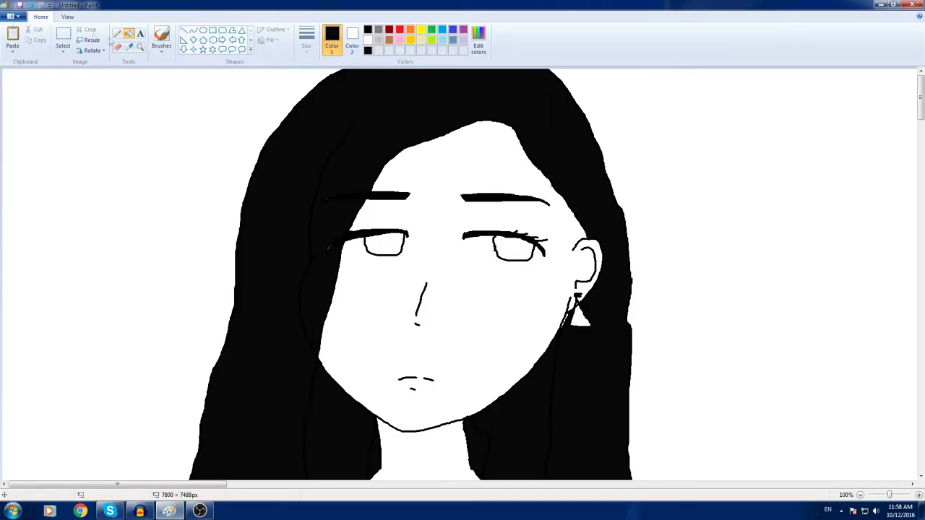
Step: Select the whole figure and move it down and to the right to make room above the head
click(63, 37)
scroll(283, 97, down, 3)
click(876, 495)
click(874, 495)
drag(921, 155, 921, 134)
drag(21, 265, 183, 57)
mouse_move(165, 142)
mouse_down()
mouse_move(227, 281)
mouse_move(251, 277)
mouse_up()
drag(359, 3, 373, 1)
click(478, 199)
click(888, 495)
click(889, 495)
drag(922, 96, 923, 133)
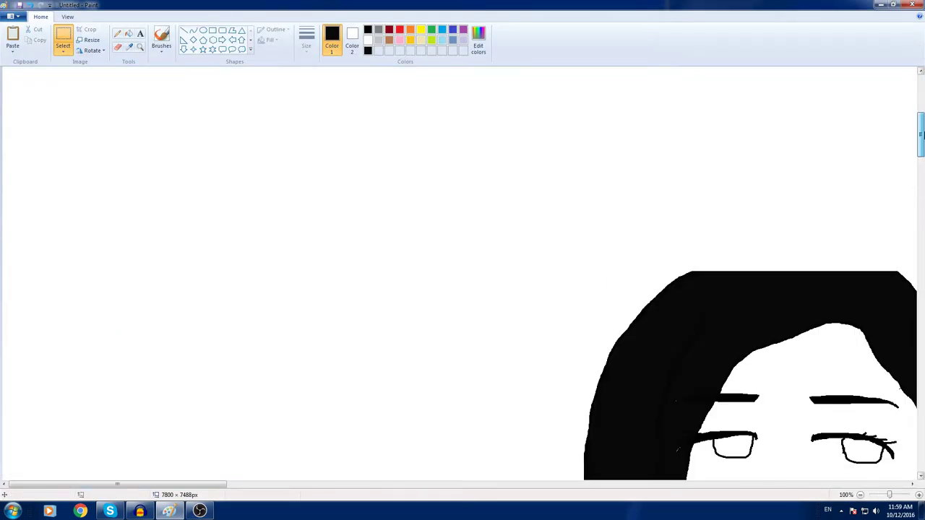
Step: Try to draw a rounded crown with the pencil above the hair's flat top edge
click(117, 33)
drag(728, 193, 765, 190)
key(ctrl+z)
mouse_move(677, 211)
mouse_down()
mouse_move(750, 187)
mouse_move(884, 197)
mouse_move(790, 186)
mouse_move(691, 205)
mouse_move(713, 193)
mouse_move(890, 197)
mouse_up()
key(ctrl+z)
key(ctrl+z)
key(ctrl+z)
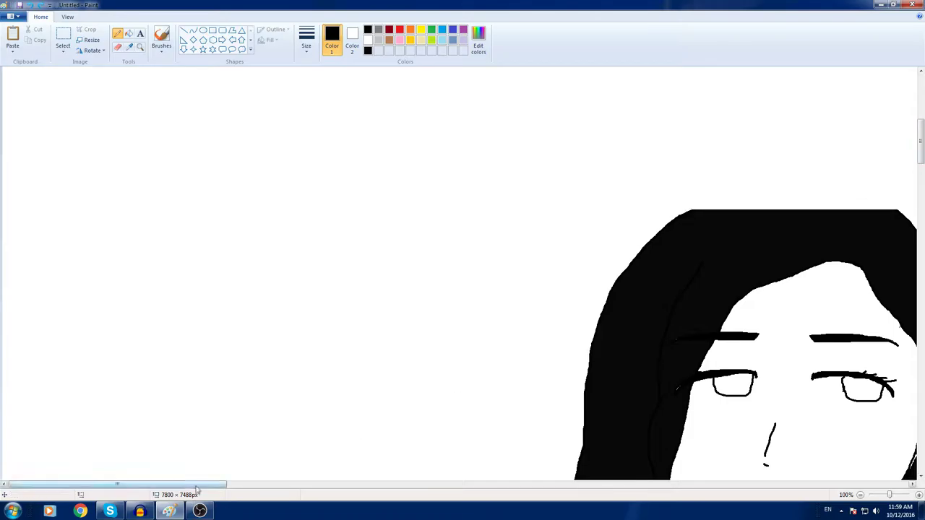
Step: Draw a curved crown outline joining both ends of the hair's flat top edge
drag(195, 484, 280, 485)
mouse_move(321, 215)
mouse_down()
mouse_move(350, 197)
mouse_move(473, 190)
mouse_move(530, 209)
mouse_up()
key(ctrl+z)
mouse_move(540, 210)
mouse_down()
mouse_move(513, 184)
mouse_move(353, 194)
mouse_move(309, 221)
mouse_move(501, 193)
mouse_move(470, 174)
mouse_move(390, 178)
mouse_move(334, 198)
mouse_move(381, 182)
mouse_up()
key(ctrl+z)
key(ctrl+z)
key(ctrl+z)
key(ctrl+z)
mouse_move(332, 209)
mouse_down()
mouse_move(425, 193)
mouse_move(540, 207)
mouse_move(487, 176)
mouse_move(351, 201)
mouse_move(387, 188)
mouse_move(495, 191)
mouse_move(545, 207)
mouse_up()
key(ctrl+z)
key(ctrl+z)
scroll(544, 207, up, 2)
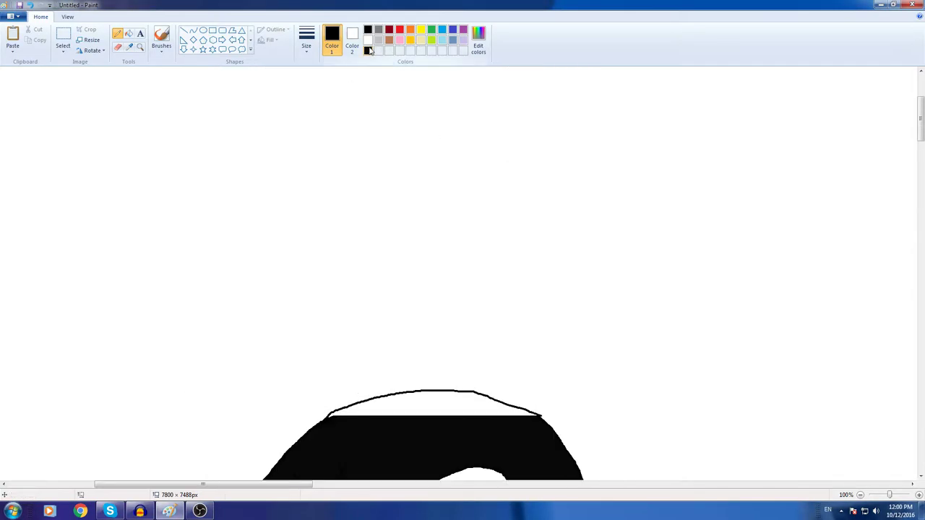
Step: Fill the area inside the crown outline with the near-black hair colour
click(129, 34)
scroll(361, 253, down, 1)
click(409, 301)
scroll(409, 302, down, 3)
scroll(386, 273, up, 1)
Step: Select the top section of the hair and stretch it slightly upward
click(59, 34)
scroll(311, 141, up, 1)
drag(263, 149, 578, 232)
drag(421, 148, 423, 138)
click(636, 141)
scroll(644, 142, down, 8)
scroll(636, 150, up, 8)
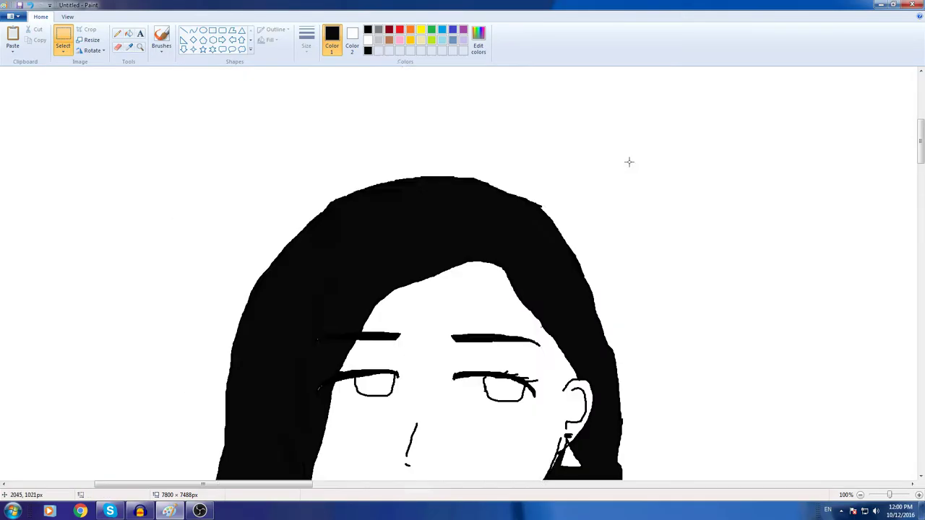
Step: Mix a custom pale cream skin colour from yellow and fill the face and neck with it
click(420, 40)
click(131, 34)
click(479, 41)
drag(566, 207, 567, 197)
click(516, 320)
click(374, 319)
click(438, 300)
scroll(438, 300, down, 3)
click(436, 301)
scroll(439, 301, up, 3)
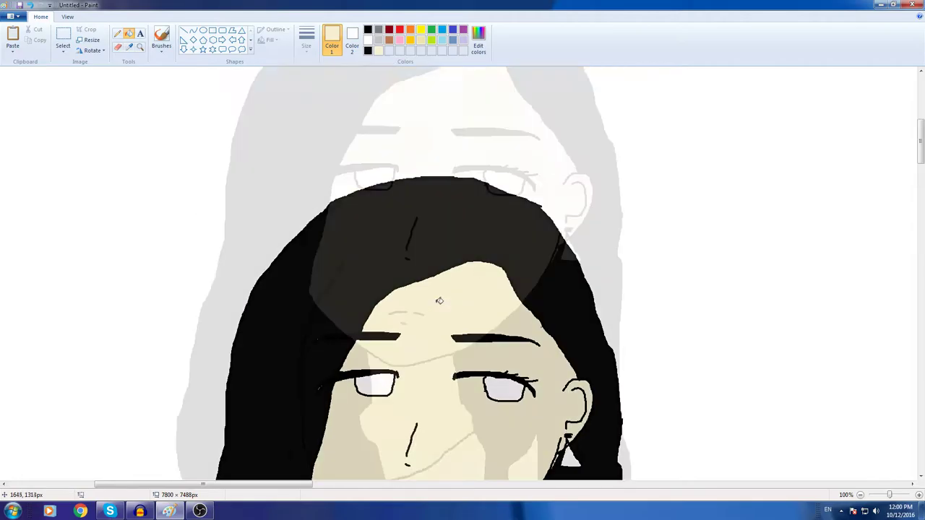
Step: Thicken the outer corner of the eye beside the ear with a black pencil stroke
scroll(440, 301, down, 3)
click(367, 29)
click(117, 33)
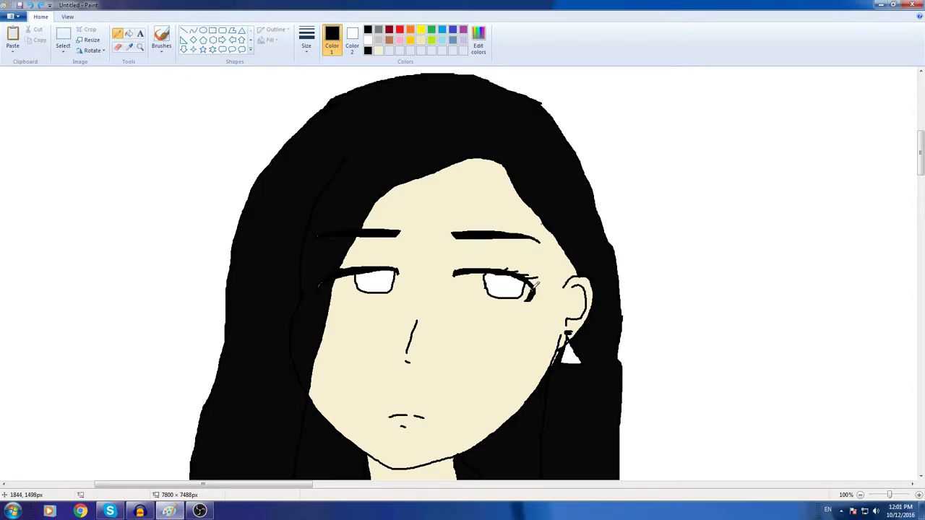
Step: Outline the lower edge of the eye beside the ear in white and fill its eyeball area white
click(368, 39)
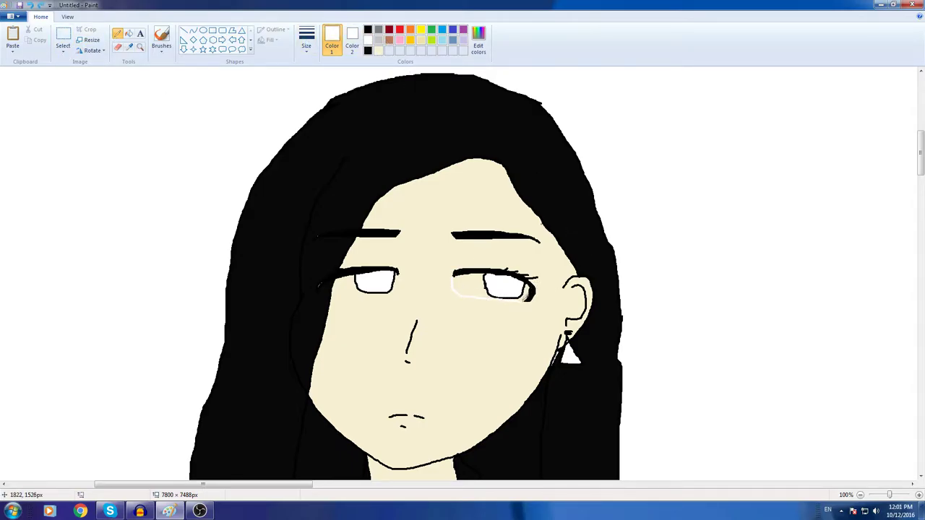
click(129, 33)
click(466, 287)
Step: Fill the iris of the eye beside the ear with black and draw a pupil inside it
click(368, 30)
click(504, 282)
key(ctrl+z)
key(ctrl+y)
click(117, 33)
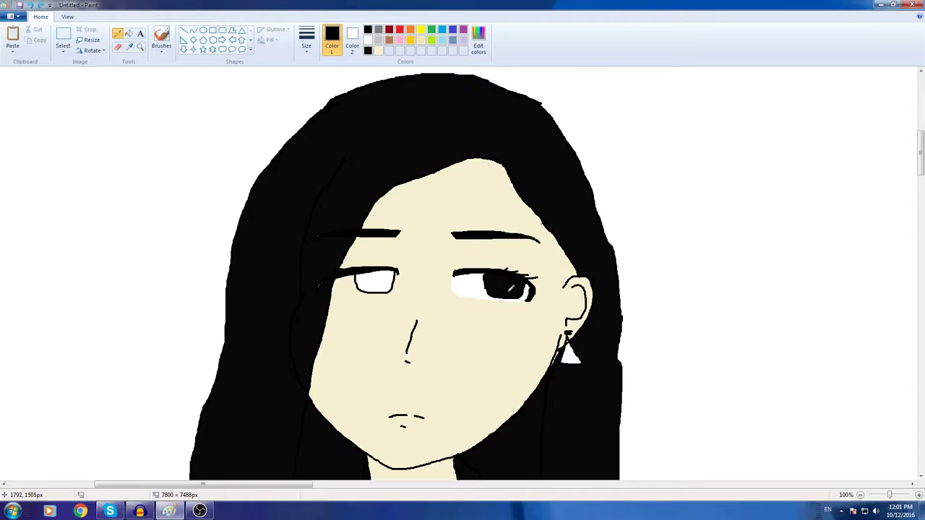
Step: Draw a small horizontal white highlight inside the dark iris beside the ear
click(128, 33)
click(368, 40)
click(117, 33)
scroll(489, 277, down, 3)
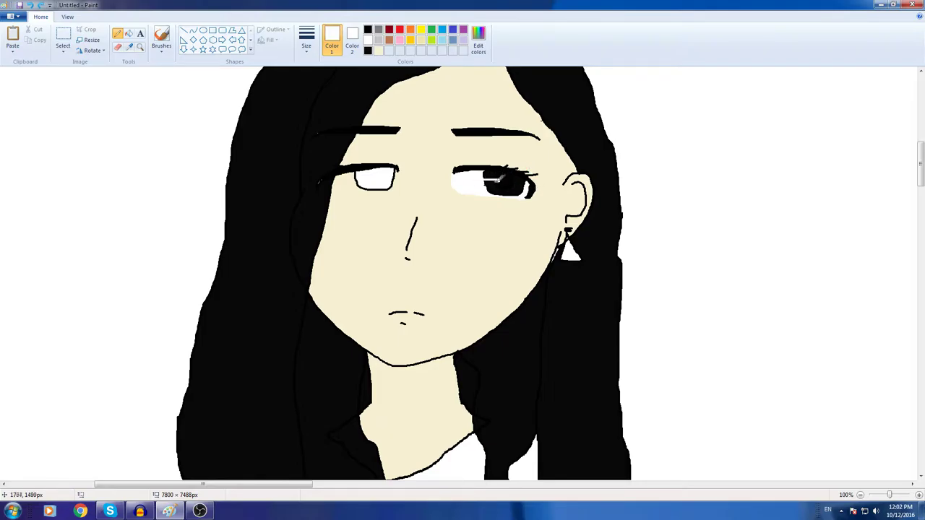
Step: Outline the other eye's lower edge in white, and fill its eyeball white and its iris black
scroll(625, 204, up, 3)
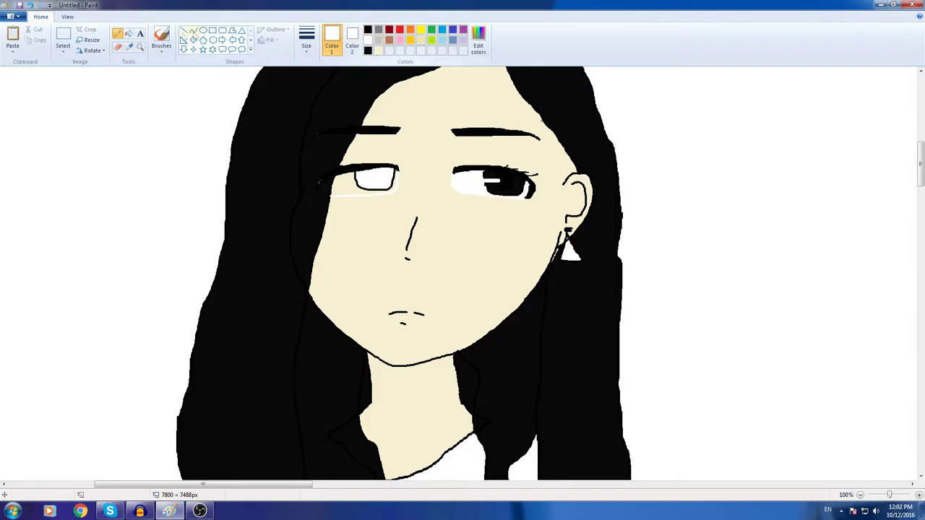
click(129, 34)
scroll(514, 202, up, 3)
click(383, 272)
click(383, 272)
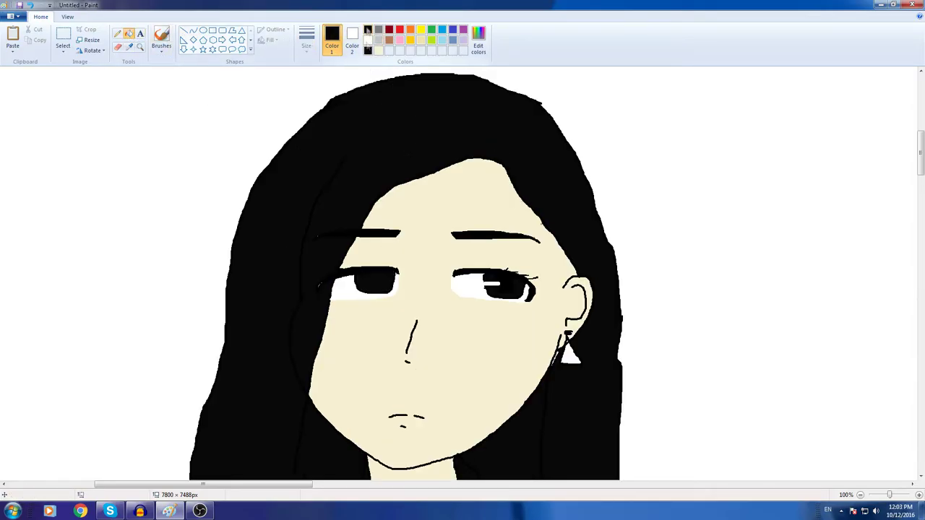
Step: Draw a black pupil and a small white highlight inside the iris partly beside the hair
click(117, 33)
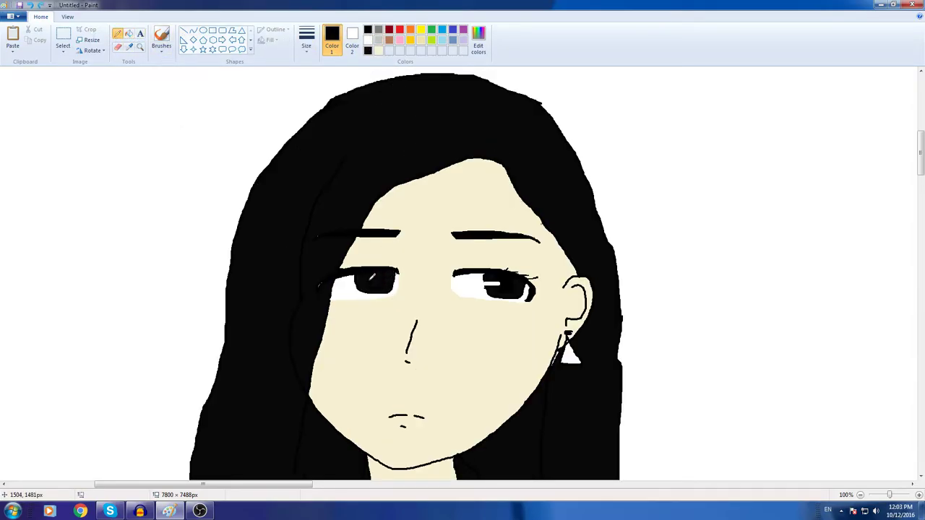
click(129, 33)
click(353, 280)
scroll(429, 251, down, 3)
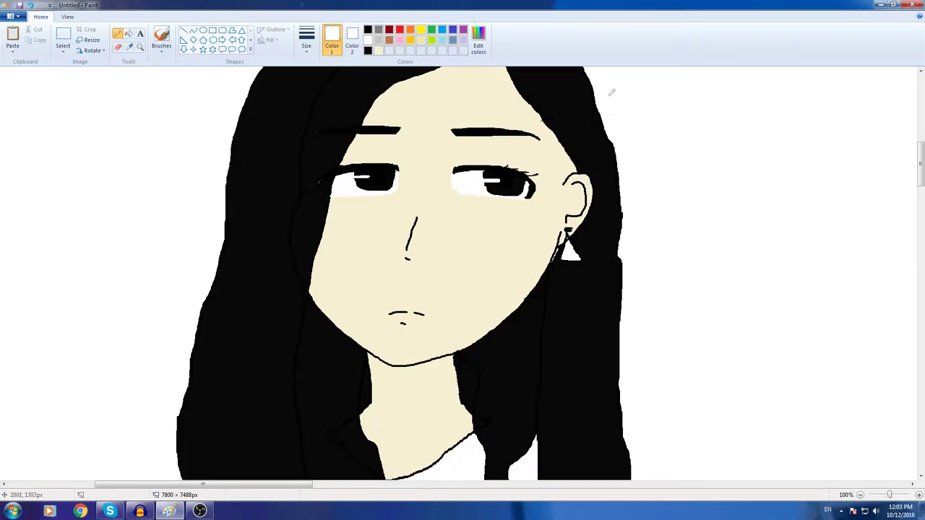
Step: Mix a custom light blue and fill the triangular earring with it
click(478, 40)
click(566, 199)
click(372, 320)
click(129, 34)
click(571, 251)
Step: Mix a custom light purple, draw a dividing line across the earring and fill its upper part purple
click(464, 31)
click(479, 45)
drag(565, 209, 566, 218)
click(373, 320)
click(117, 34)
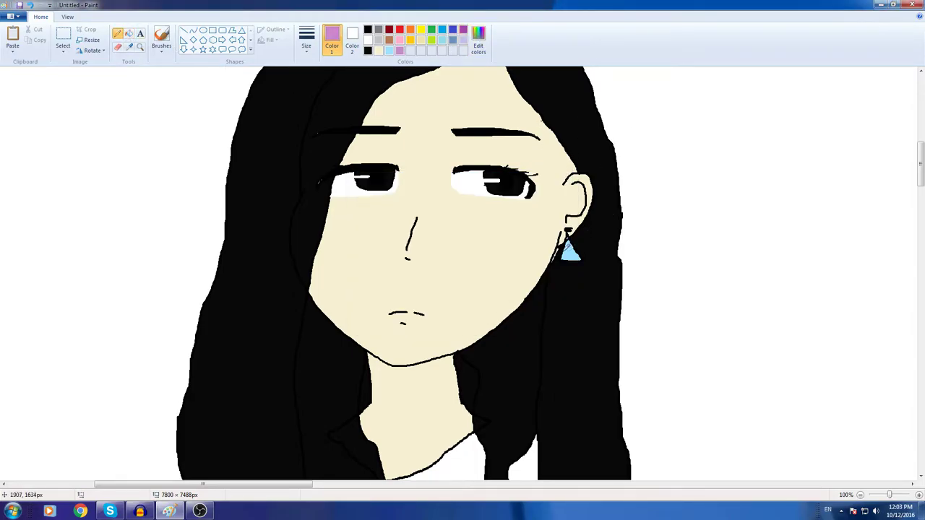
click(129, 34)
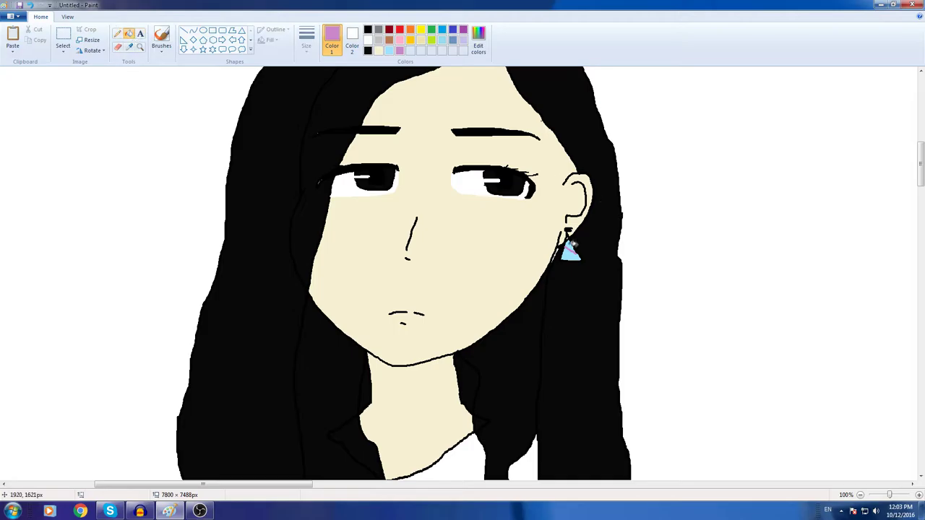
Step: Select the crown of the hair and stretch it slightly higher, and erase a small patch at its upper left edge
scroll(344, 134, up, 3)
click(63, 37)
drag(226, 147, 603, 216)
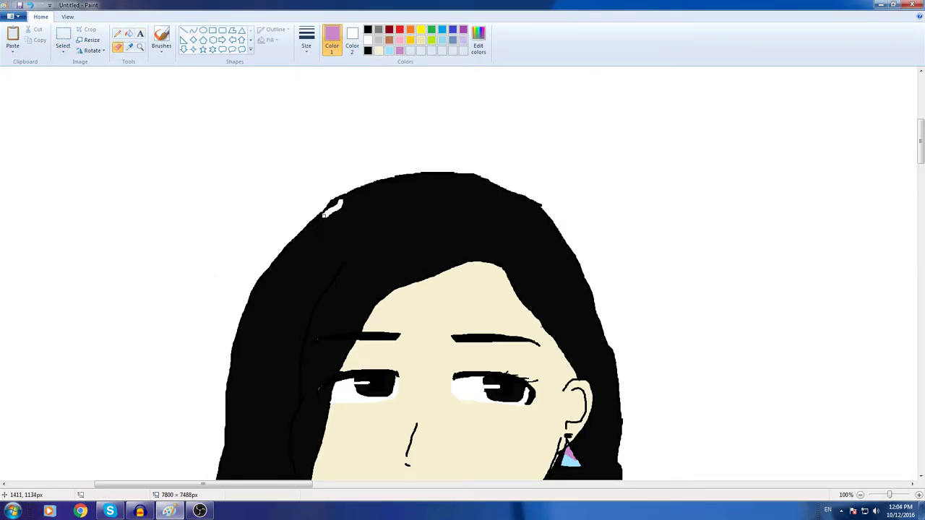
Step: Fill the erased patch at the hair's upper edge with the near-black hair colour
click(368, 50)
click(129, 34)
click(337, 207)
Step: Touch up the hair's edge beside the cheek and recolour the inner strand line above it near-black
scroll(338, 210, down, 3)
click(118, 34)
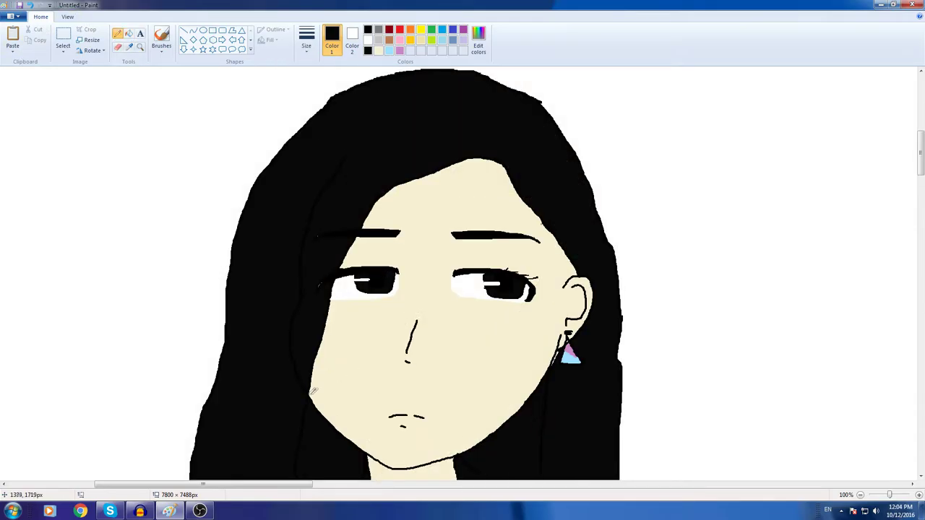
click(130, 35)
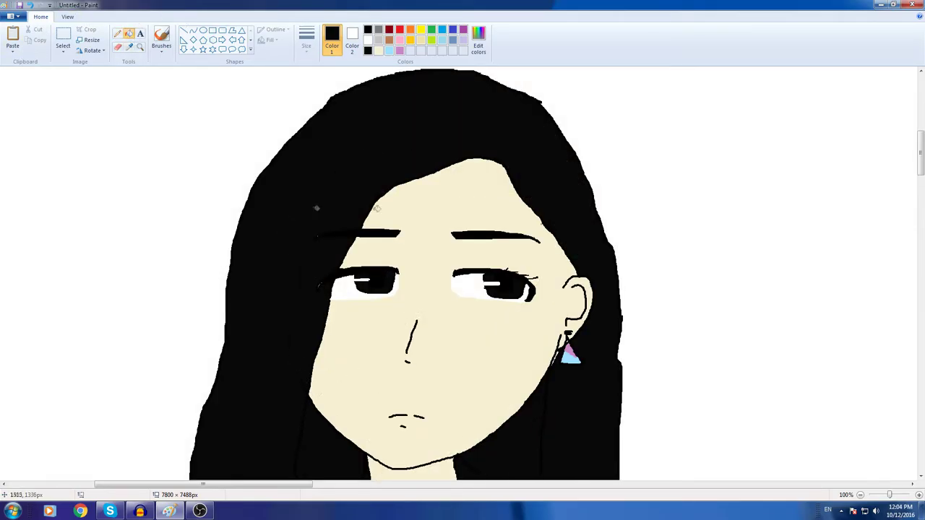
scroll(311, 211, down, 1)
scroll(382, 224, up, 2)
scroll(384, 226, down, 2)
scroll(395, 227, up, 2)
scroll(394, 227, down, 4)
Step: Recolour the leftover collar outlines inside the hair on both sides of the neck with the near-black hair colour
click(118, 33)
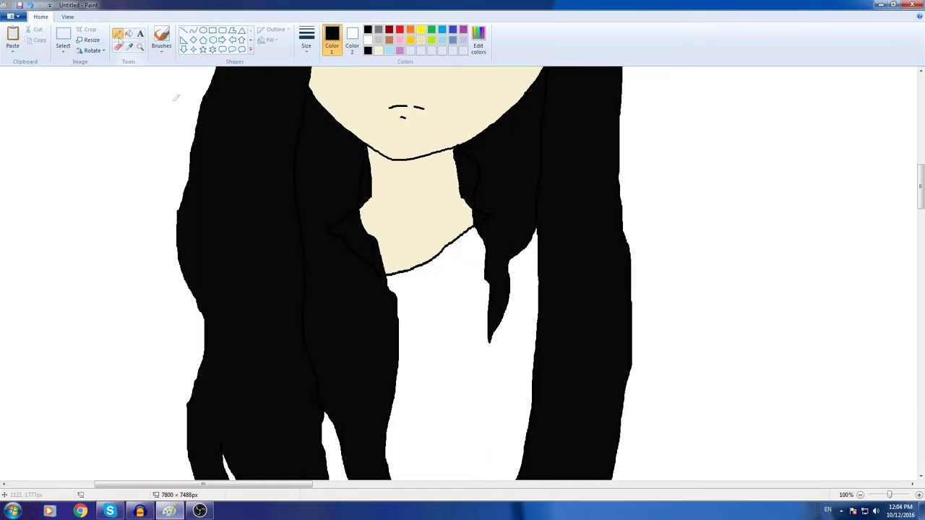
click(129, 34)
scroll(387, 156, up, 5)
scroll(419, 321, down, 8)
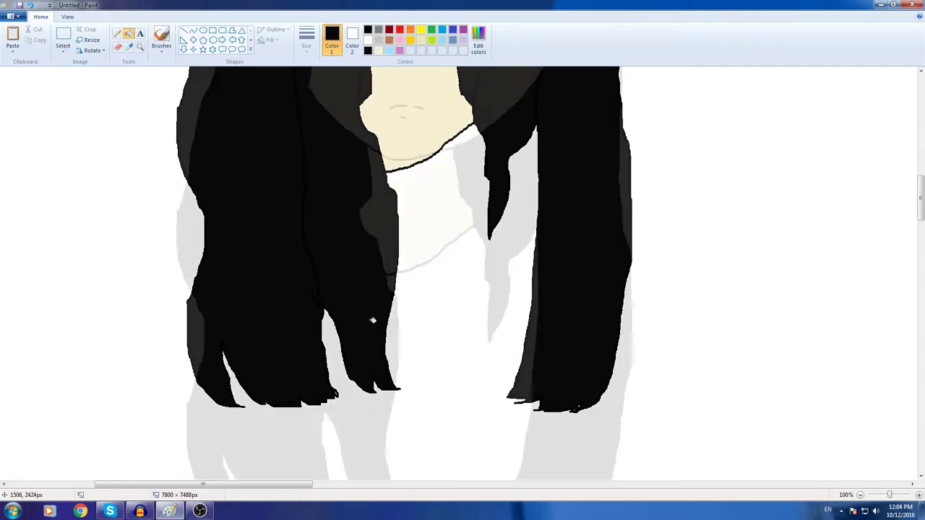
scroll(373, 320, up, 3)
scroll(434, 320, down, 5)
scroll(440, 320, up, 8)
click(117, 34)
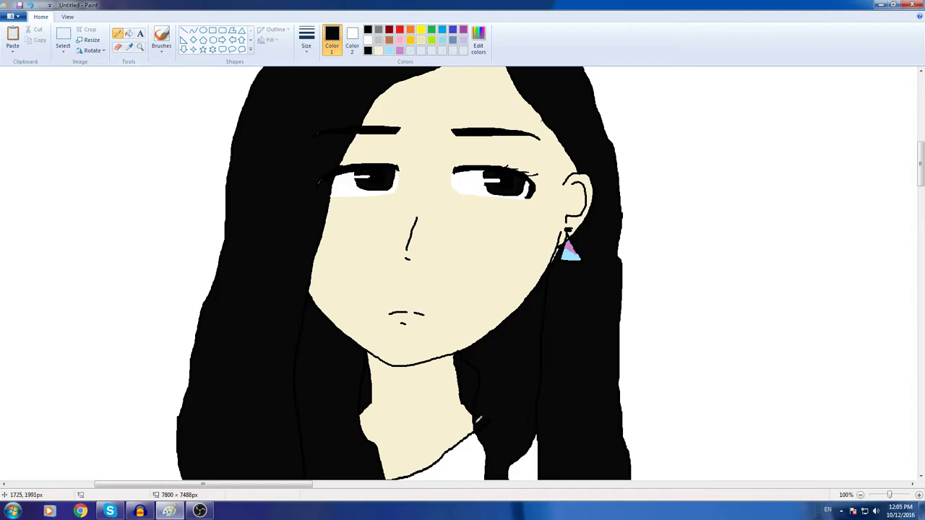
click(130, 33)
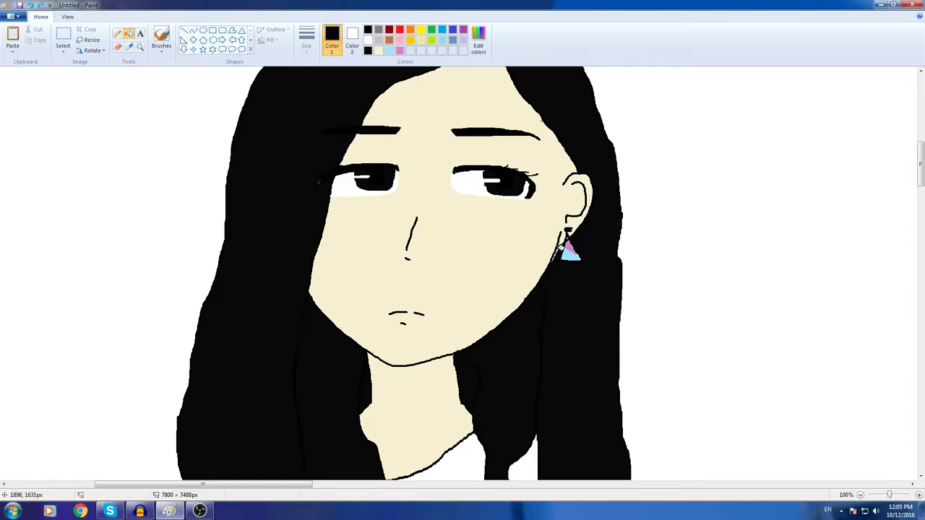
scroll(560, 248, up, 2)
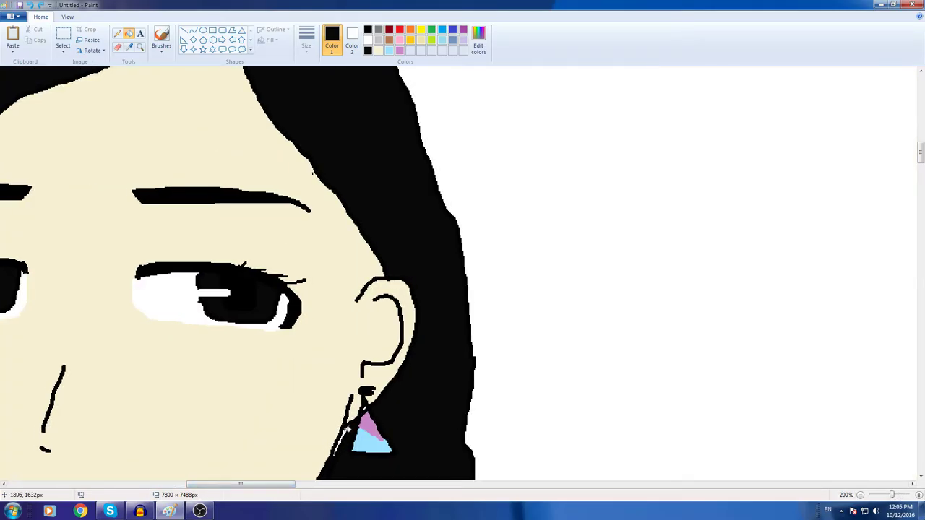
scroll(337, 448, down, 5)
drag(614, 485, 458, 486)
drag(921, 222, 921, 191)
click(117, 34)
key(ctrl+z)
Step: Draw a diagonal black line rising to the hair's upper left and continue it past the crown by about 855 × 479 px
click(184, 31)
drag(1, 277, 302, 100)
scroll(418, 278, up, 5)
drag(379, 322, 584, 205)
drag(441, 286, 416, 285)
scroll(470, 289, down, 3)
drag(358, 212, 340, 214)
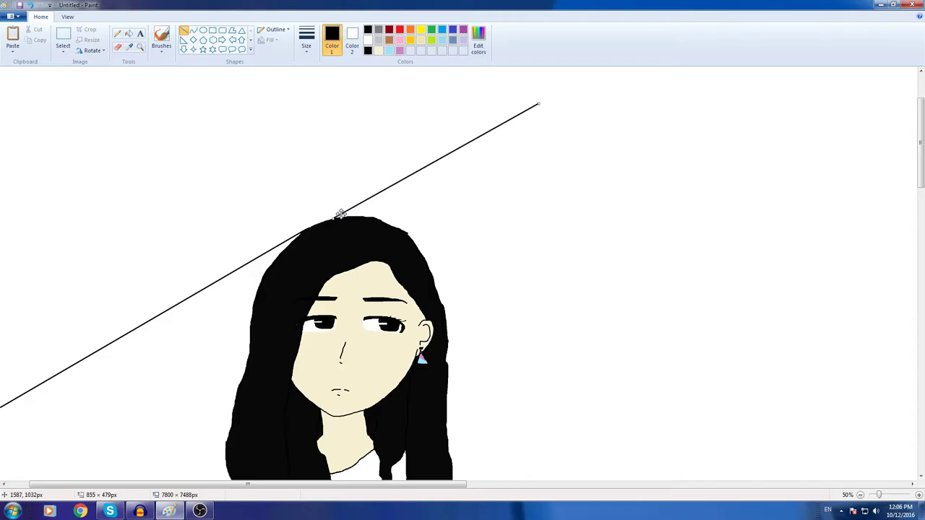
Step: Draw a second diagonal line below the first, about 939 × 623 px, rising to the hair's left side
scroll(340, 214, down, 5)
mouse_move(4, 258)
mouse_down()
mouse_move(231, 119)
mouse_move(233, 130)
mouse_up()
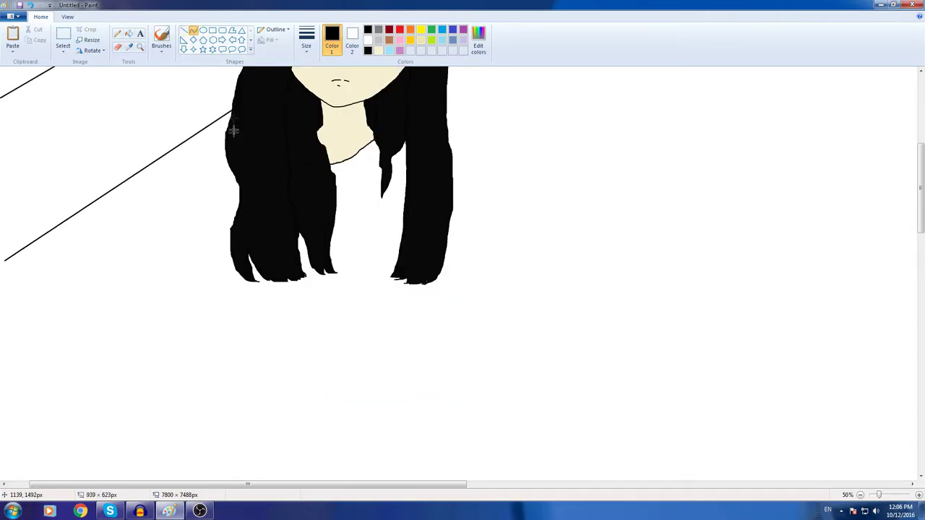
scroll(234, 130, up, 5)
drag(5, 463, 7, 464)
Step: Try to continue the lower diagonal from the hair's right side with a line about 727 × 460 px
drag(442, 202, 577, 107)
scroll(578, 107, up, 3)
drag(500, 266, 503, 268)
mouse_move(581, 212)
mouse_down()
mouse_move(605, 211)
mouse_move(620, 196)
mouse_up()
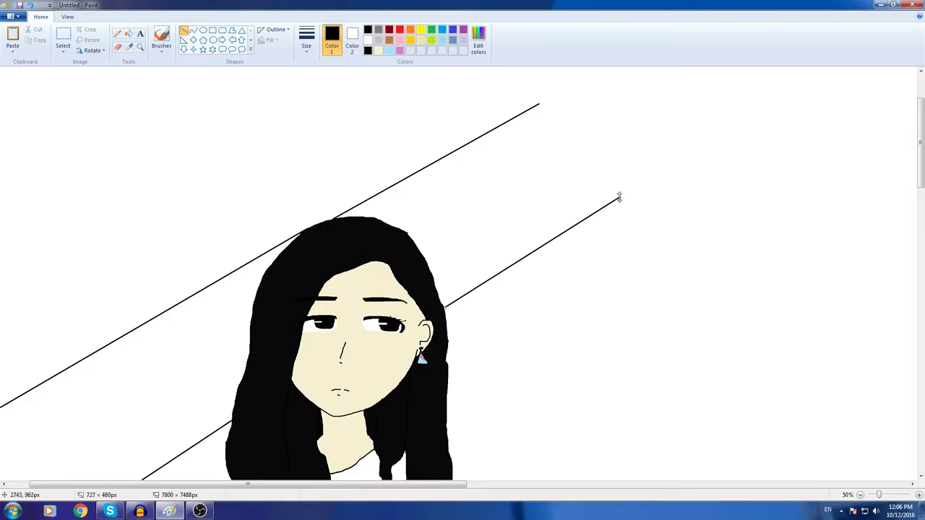
scroll(614, 195, down, 4)
scroll(595, 193, up, 7)
drag(459, 402, 456, 403)
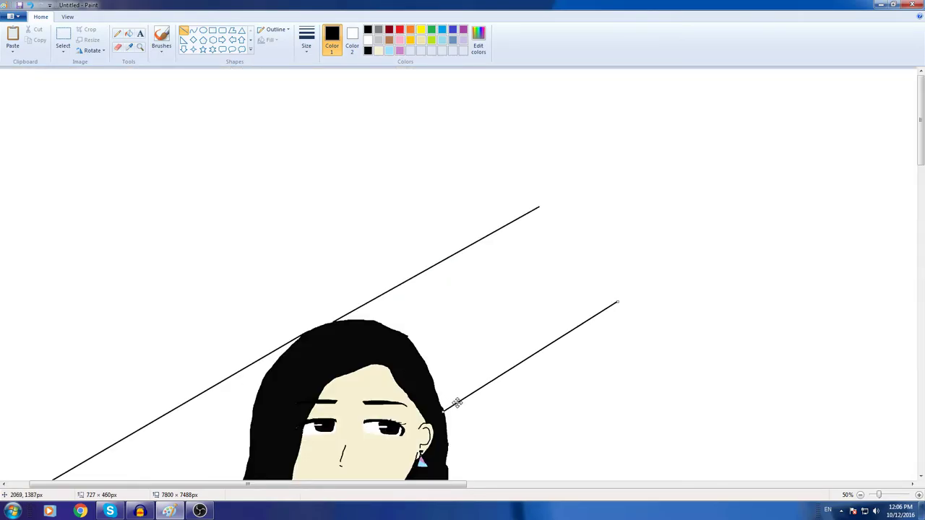
Step: Undo the lower diagonal's continuation on the hair's right side
click(400, 29)
click(117, 33)
key(ctrl+z)
key(ctrl+z)
click(185, 31)
scroll(496, 343, down, 4)
key(ctrl+z)
Step: Draw a new black continuation of the lower diagonal from the hair's right side, extending past the upper line's end
click(369, 29)
drag(444, 208, 577, 114)
scroll(564, 169, up, 2)
drag(576, 217, 632, 185)
scroll(586, 200, down, 2)
scroll(586, 201, up, 2)
click(477, 213)
Step: Close the upper end of the two diagonals with a red pencil stroke and fill the enclosed band section red
click(400, 29)
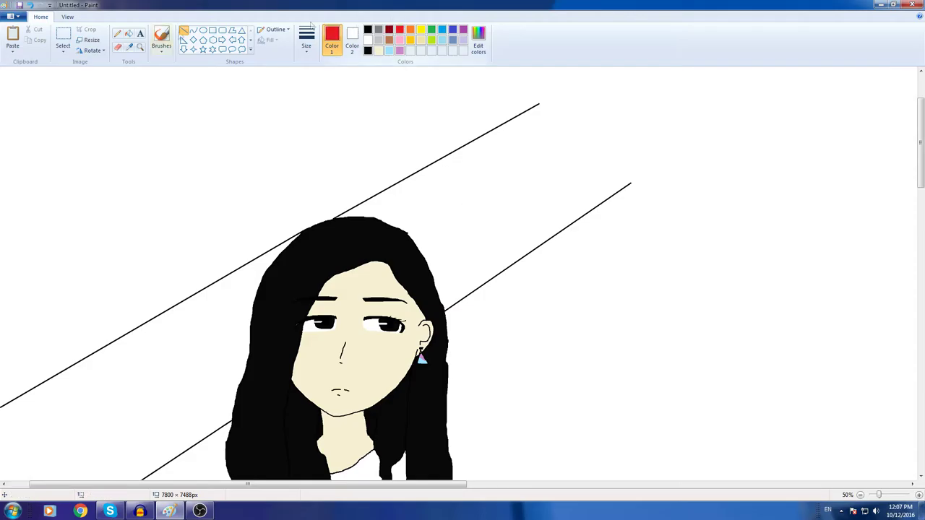
click(118, 34)
click(476, 192)
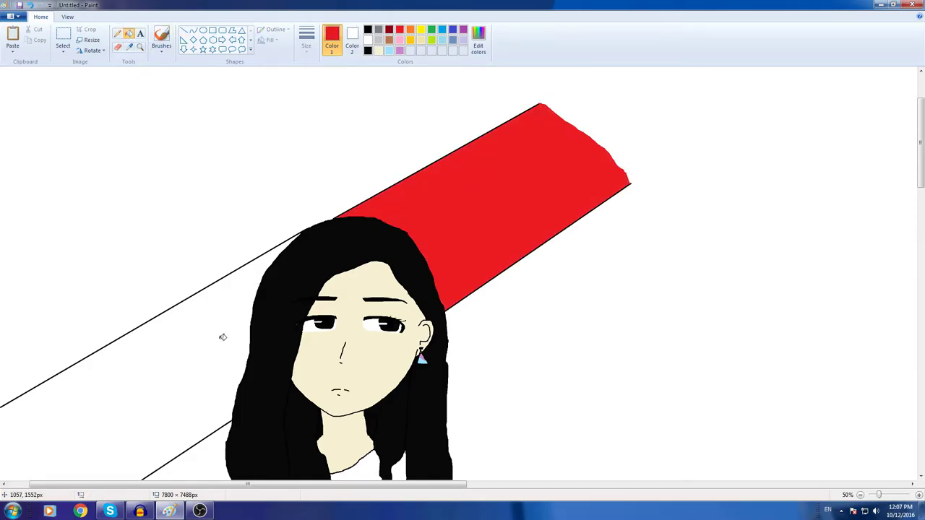
Step: Try to fill the band section on the hair's left side red and undo the fill
click(223, 337)
scroll(222, 336, down, 4)
key(ctrl+z)
Step: Try to close the band's lower end with red pencil strokes and fill the section, and undo the fill
click(118, 34)
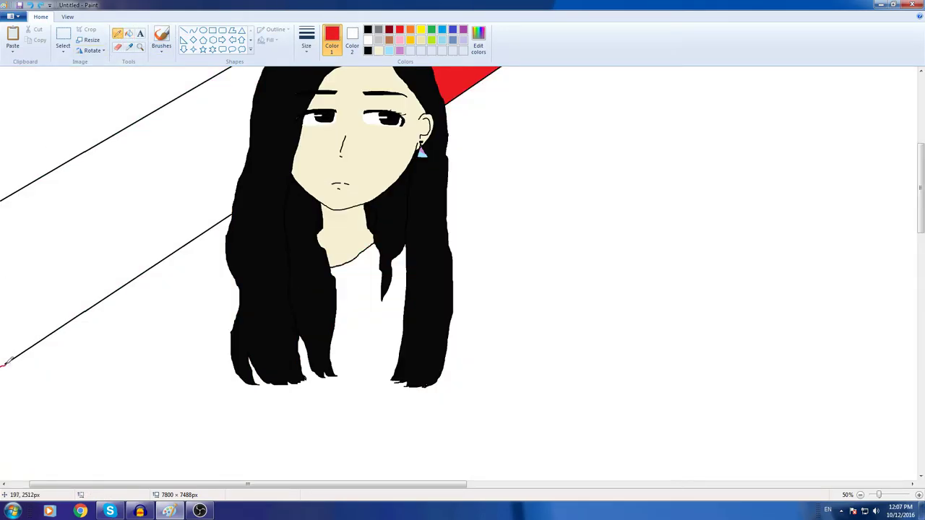
click(128, 33)
click(142, 198)
scroll(157, 198, up, 3)
scroll(157, 199, down, 1)
click(30, 5)
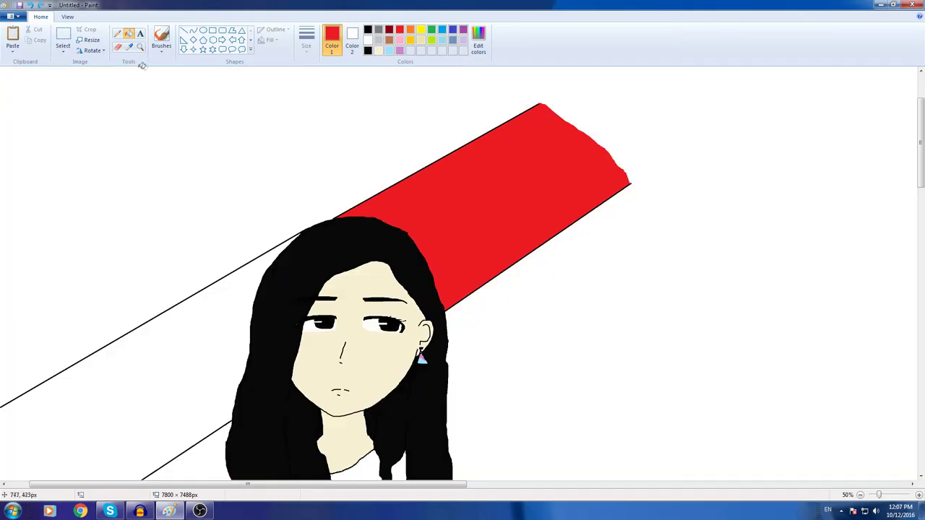
Step: Try to seal the gap where the lower diagonal meets the hair and fill the left band section again, and undo it
scroll(196, 188, down, 1)
click(117, 34)
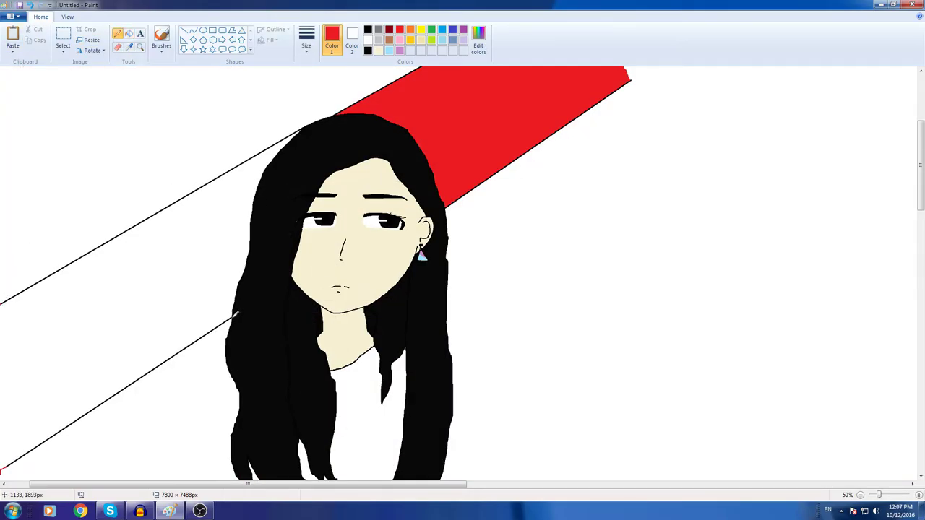
click(130, 33)
click(166, 270)
key(ctrl+z)
Step: Extend both diagonal lines in black to the canvas's left edge, the lower one by about 213 × 141 px
scroll(165, 257, down, 3)
drag(124, 486, 80, 486)
click(117, 33)
click(184, 31)
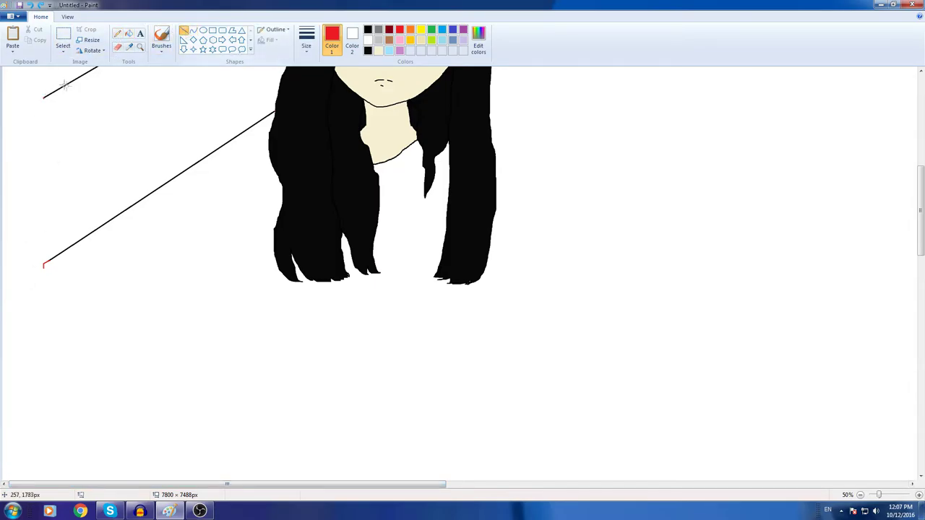
click(367, 29)
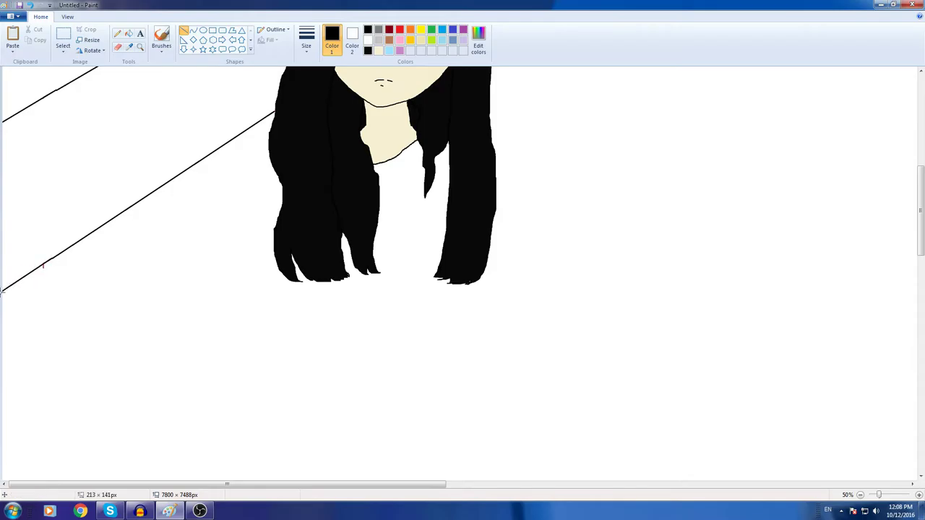
Step: Fill the band section on the hair's left side red and erase the stray red mark below its lower line
click(399, 30)
click(129, 33)
click(176, 142)
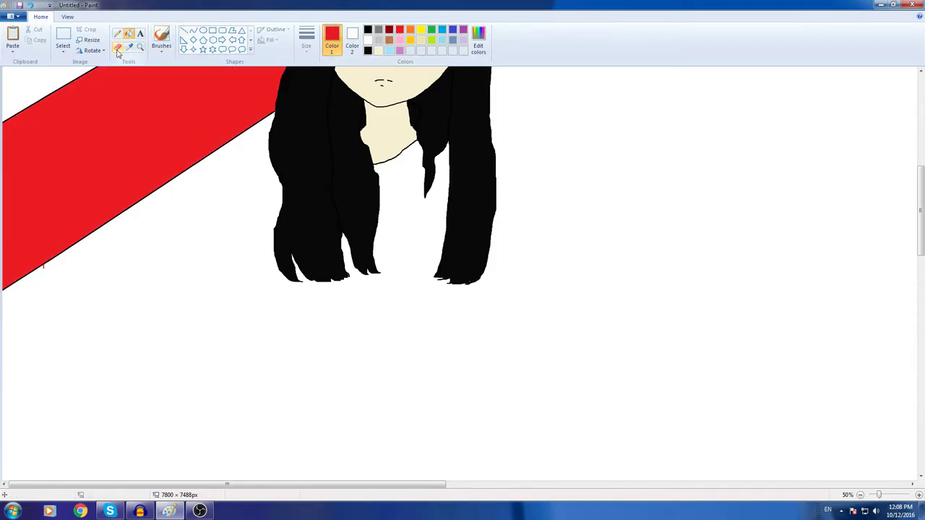
click(117, 46)
scroll(480, 316, up, 5)
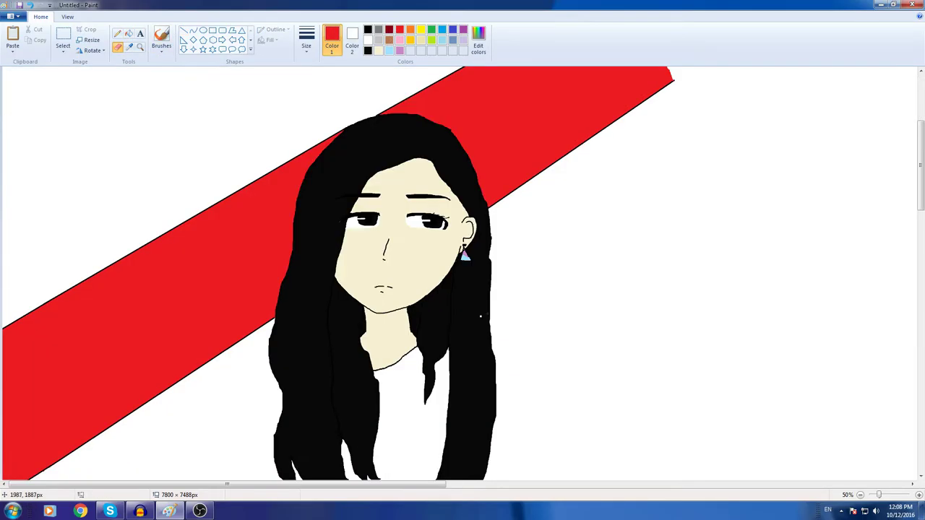
Step: Shrink the canvas around the drawing to 2800 × 2896 px
scroll(747, 277, down, 2)
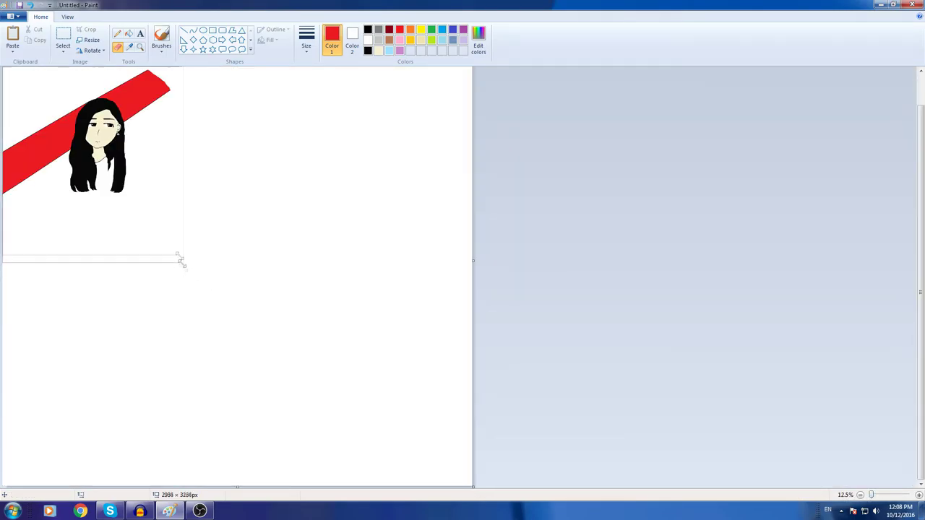
drag(181, 260, 172, 245)
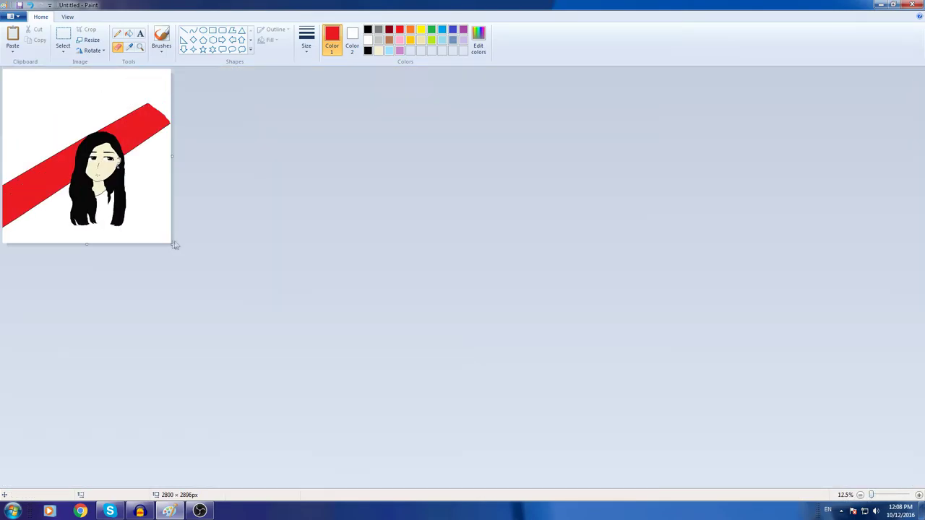
click(63, 37)
drag(231, 207, 296, 282)
click(7, 66)
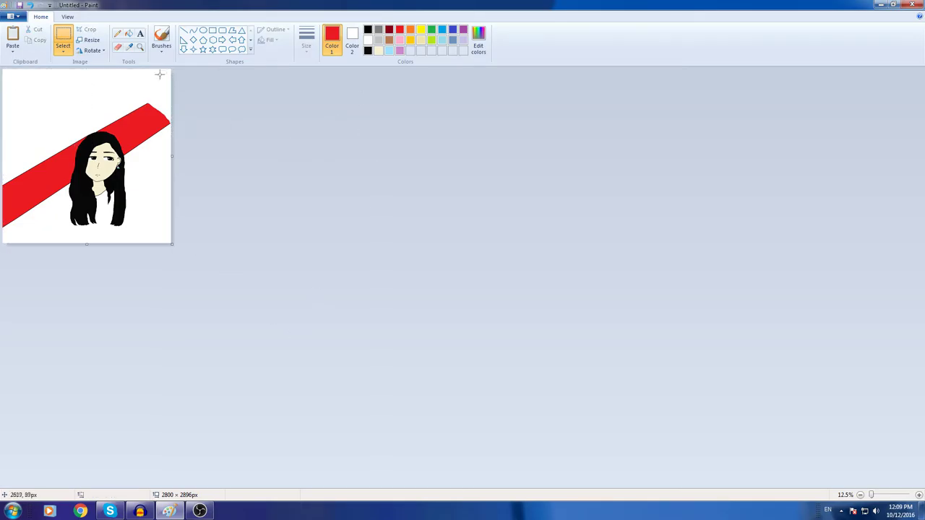
Step: Select the whole drawing and move it up, closer to the canvas's upper edge
drag(174, 217, 172, 243)
drag(134, 207, 121, 185)
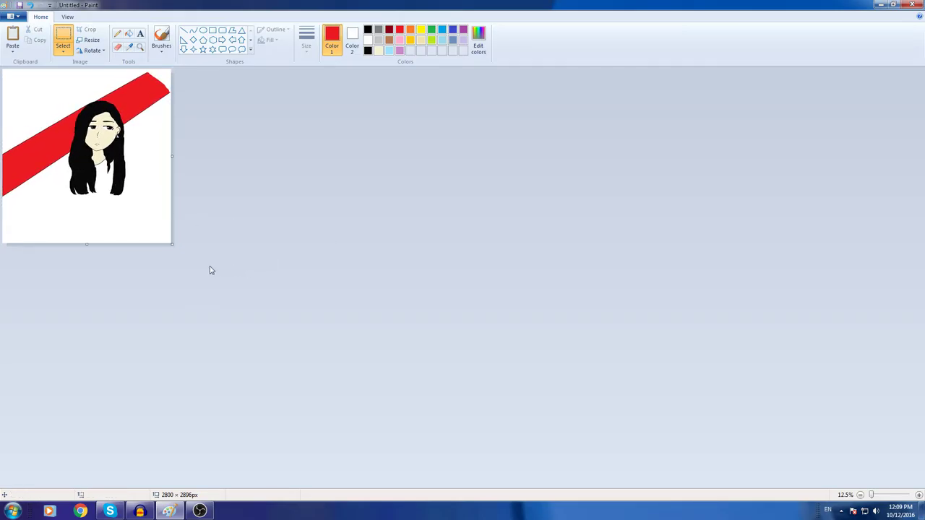
Step: Extend the band's two edge lines at its upper-right end to the canvas border and fill the remaining corner section red
click(895, 495)
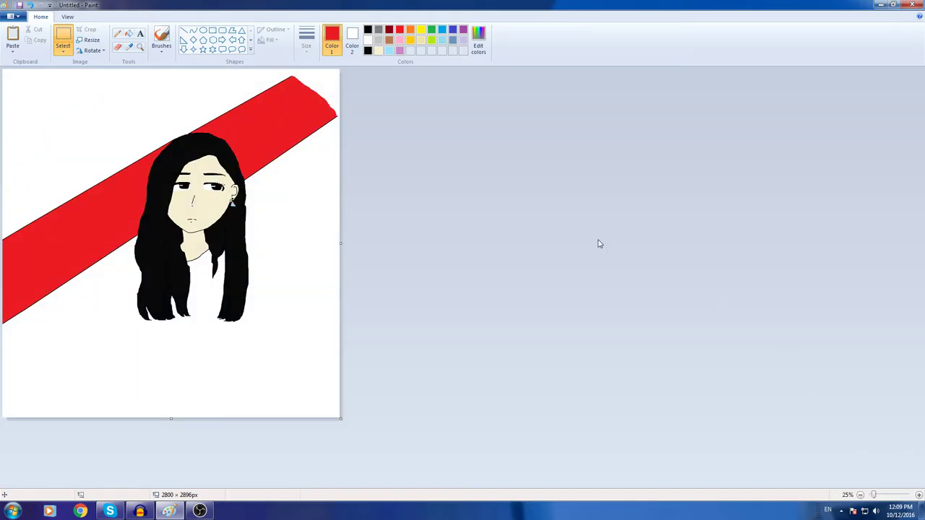
click(117, 34)
drag(292, 75, 301, 71)
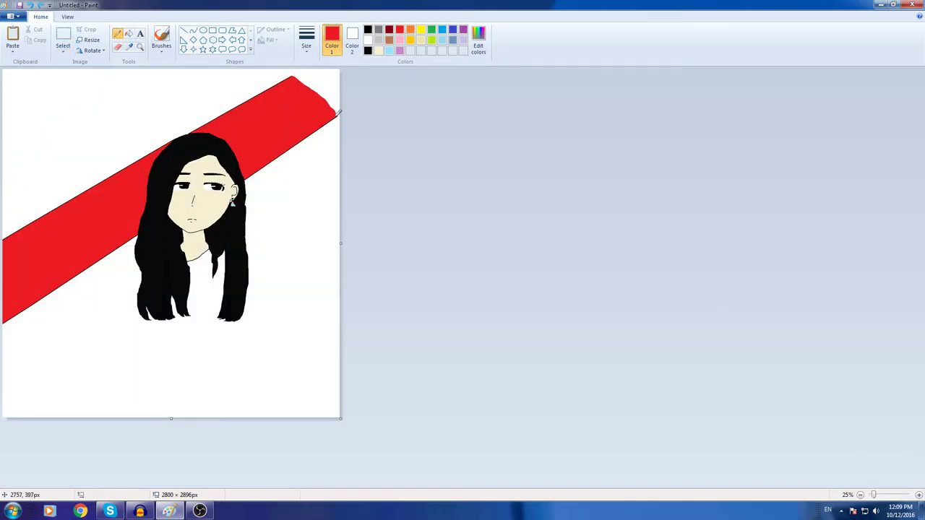
click(183, 30)
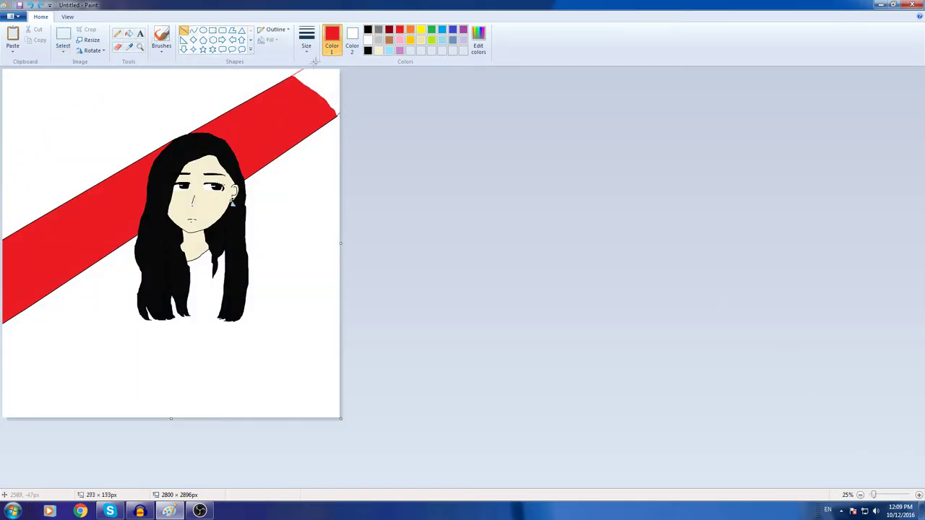
click(129, 34)
click(325, 76)
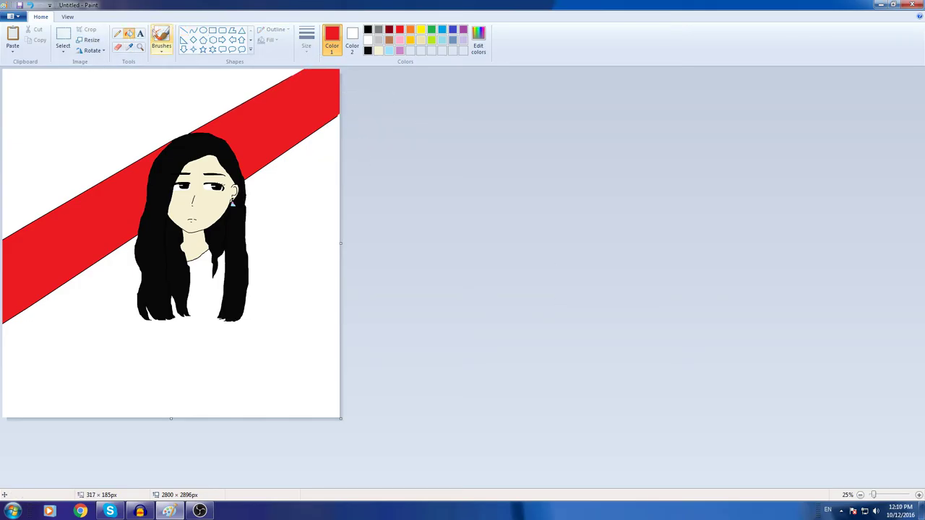
Step: Start a text box in the white area below the portrait and set its text to Arial, size 36, in black
click(141, 33)
click(30, 375)
click(70, 47)
click(63, 162)
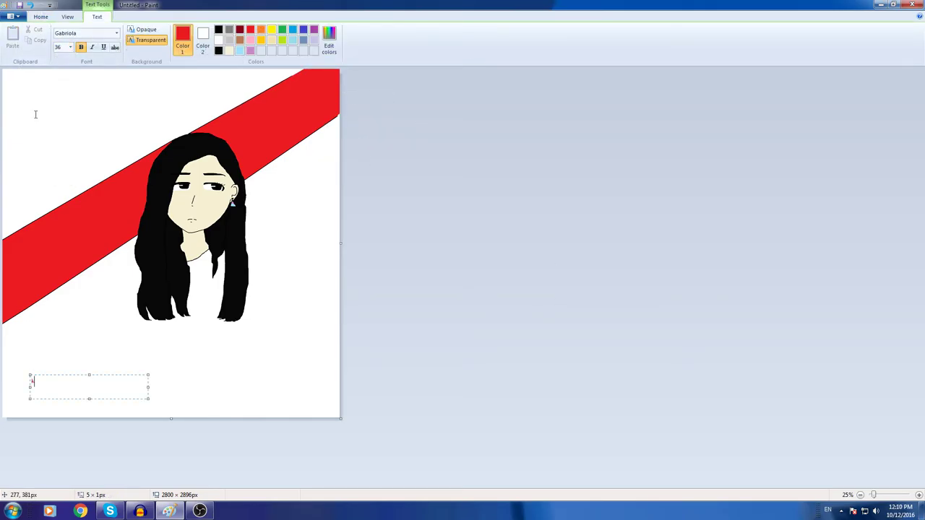
click(116, 33)
click(61, 149)
click(218, 30)
Step: Try Courier New and Consolas for the text, and settle on Segoe UI Light at size 72
click(116, 33)
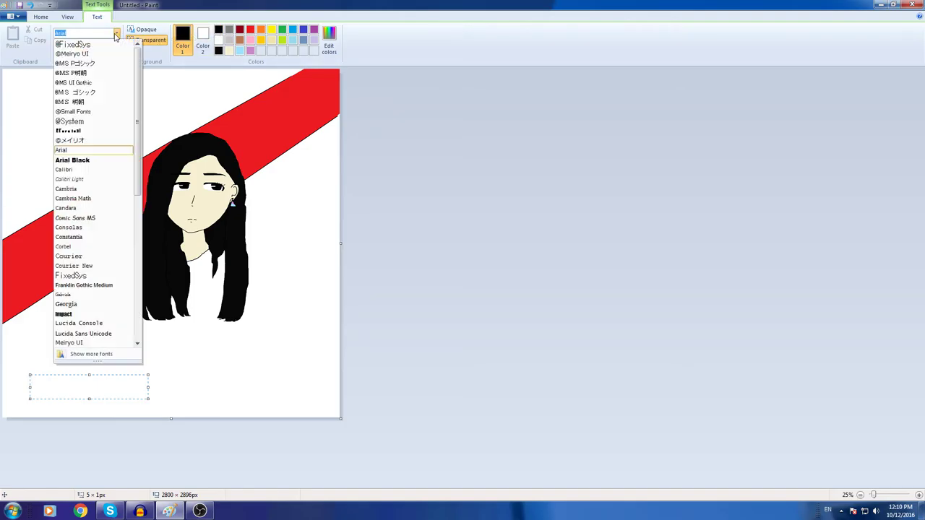
click(74, 266)
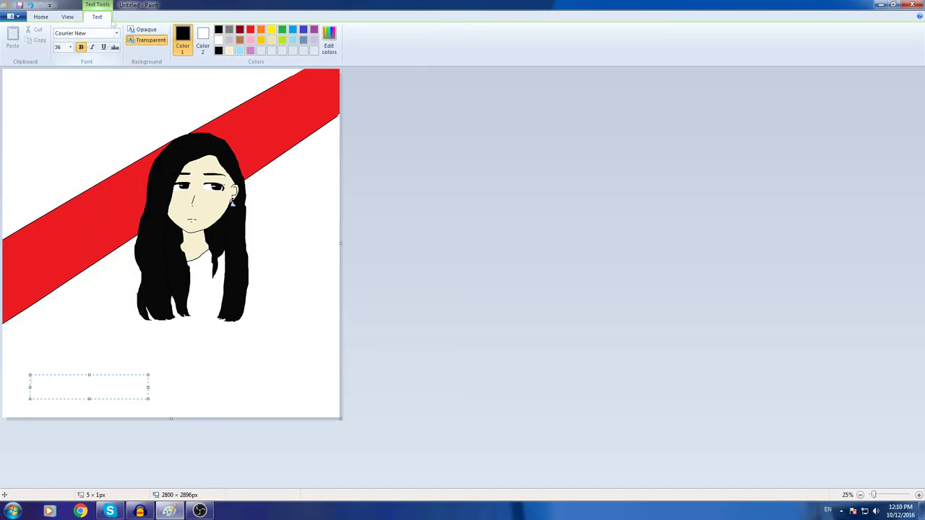
click(70, 47)
click(60, 185)
click(117, 34)
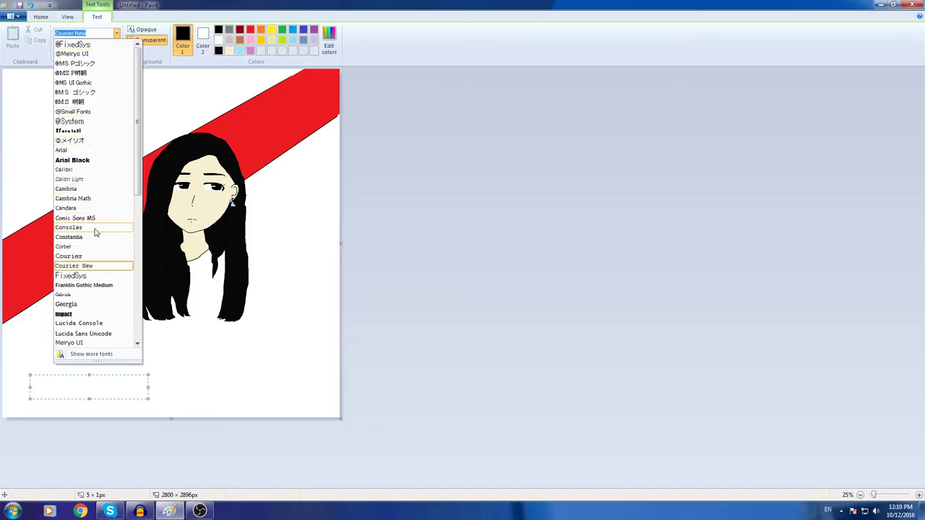
click(94, 231)
click(115, 33)
scroll(114, 271, down, 10)
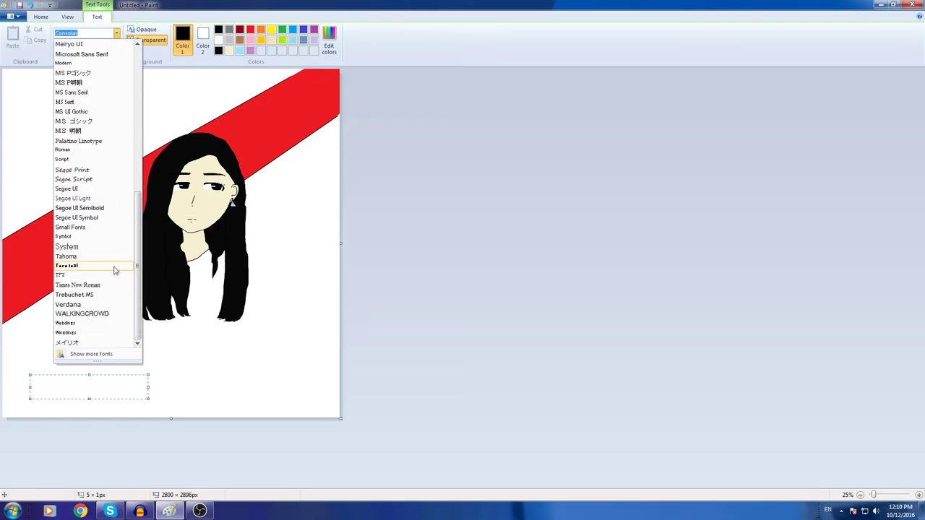
click(114, 198)
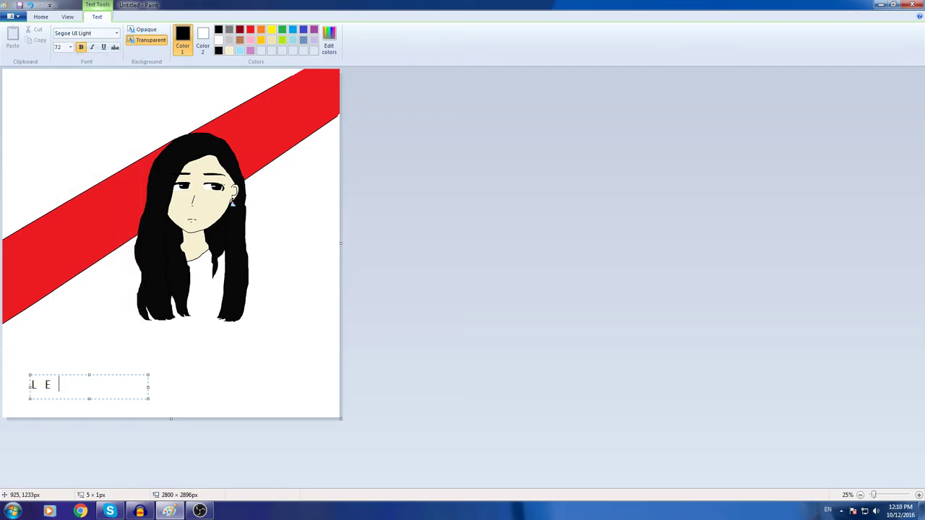
Step: Enter the spaced text "L E V E L 3" in the text box and place it on the canvas
click(87, 354)
mouse_move(29, 374)
mouse_down()
mouse_move(62, 392)
mouse_move(97, 395)
mouse_up()
click(83, 316)
Step: Select the L E V E L 3 lettering and stretch it across the canvas to about 2472 × 384 px
click(63, 34)
mouse_move(23, 375)
mouse_down()
mouse_move(98, 394)
mouse_move(205, 386)
mouse_up()
drag(223, 388, 333, 388)
drag(149, 388, 35, 388)
drag(184, 397, 185, 426)
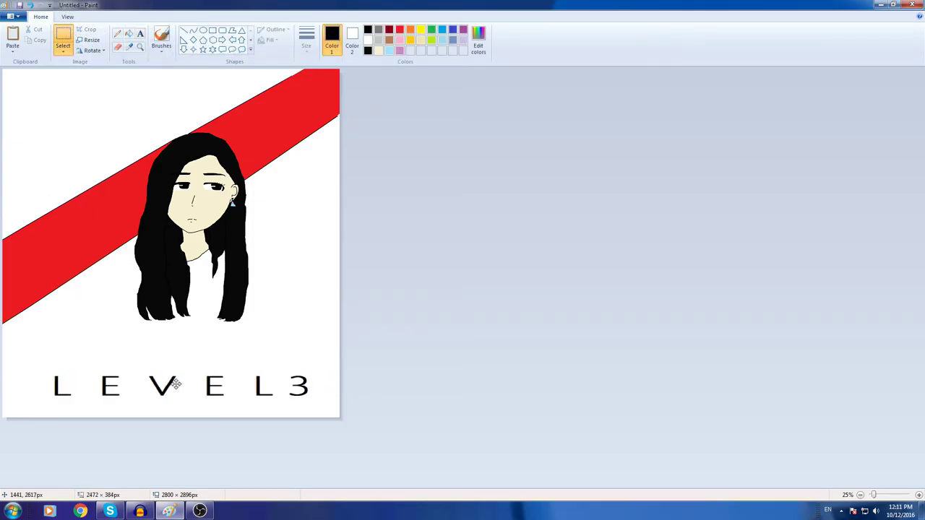
Step: Mix a light grey of RGB 223, 223, 223, try filling the white area above the red band with it, and undo it
click(378, 40)
click(479, 43)
drag(565, 209, 566, 200)
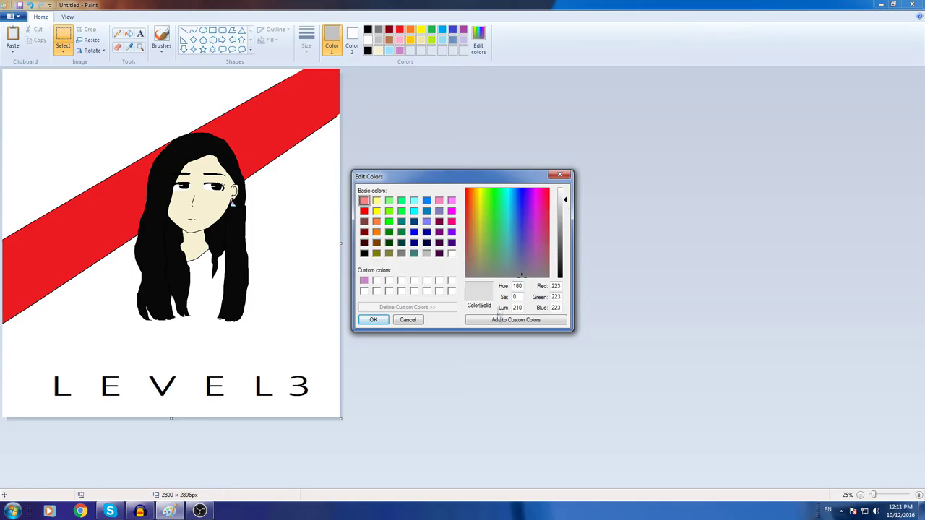
click(373, 319)
click(129, 33)
click(109, 116)
mouse_move(313, 5)
mouse_down()
mouse_move(312, 23)
mouse_move(338, 59)
mouse_move(333, 85)
mouse_up()
click(369, 245)
key(ctrl+z)
key(ctrl+z)
drag(423, 81, 394, 0)
Step: Set the drawing colour to black from the basic colours of the colour editor
click(478, 41)
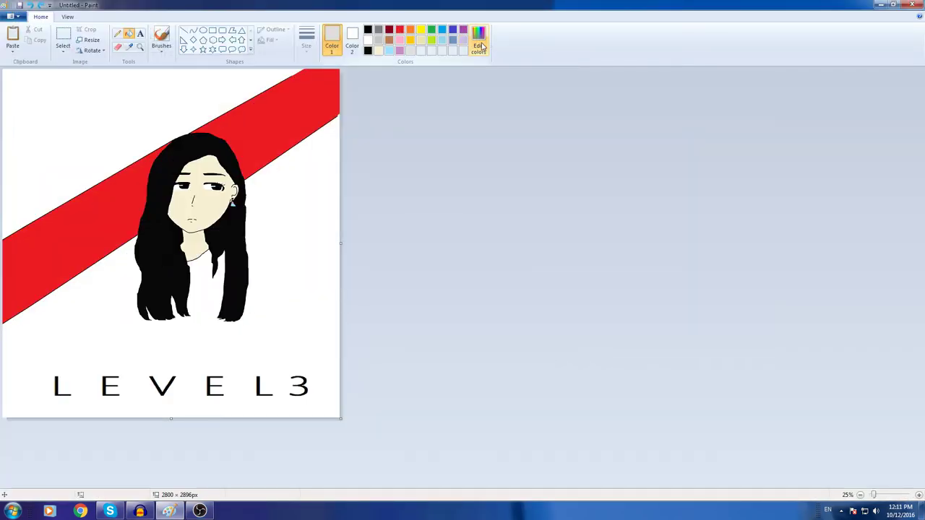
click(364, 253)
click(373, 320)
Step: Try drawing a black pencil line above the red band from the canvas's left edge upwards, and undo it
click(117, 33)
drag(3, 148, 388, 4)
key(ctrl+z)
Step: Draw a black curve of about 2321 × 1401 px, bowed towards the canvas's upper-left corner, and fill that corner black
click(193, 31)
drag(3, 224, 281, 56)
mouse_move(155, 135)
mouse_down()
mouse_move(97, 130)
mouse_move(57, 110)
mouse_up()
click(129, 33)
click(45, 106)
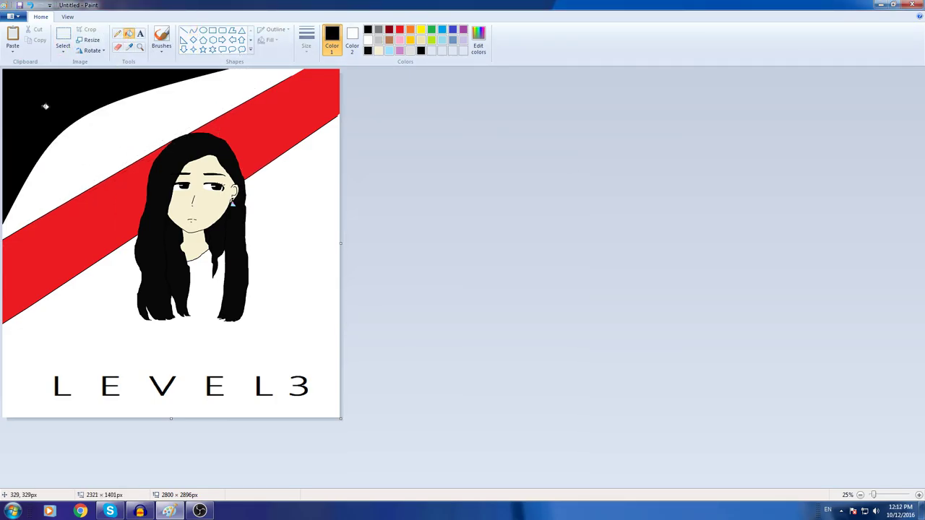
Step: Set the drawing colour to the palette's light grey and start the Curve tool
click(377, 40)
click(193, 30)
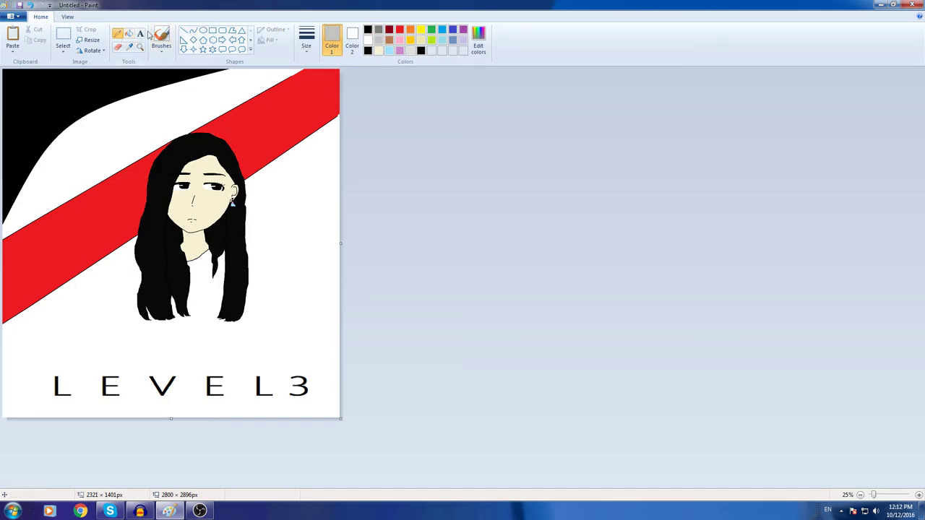